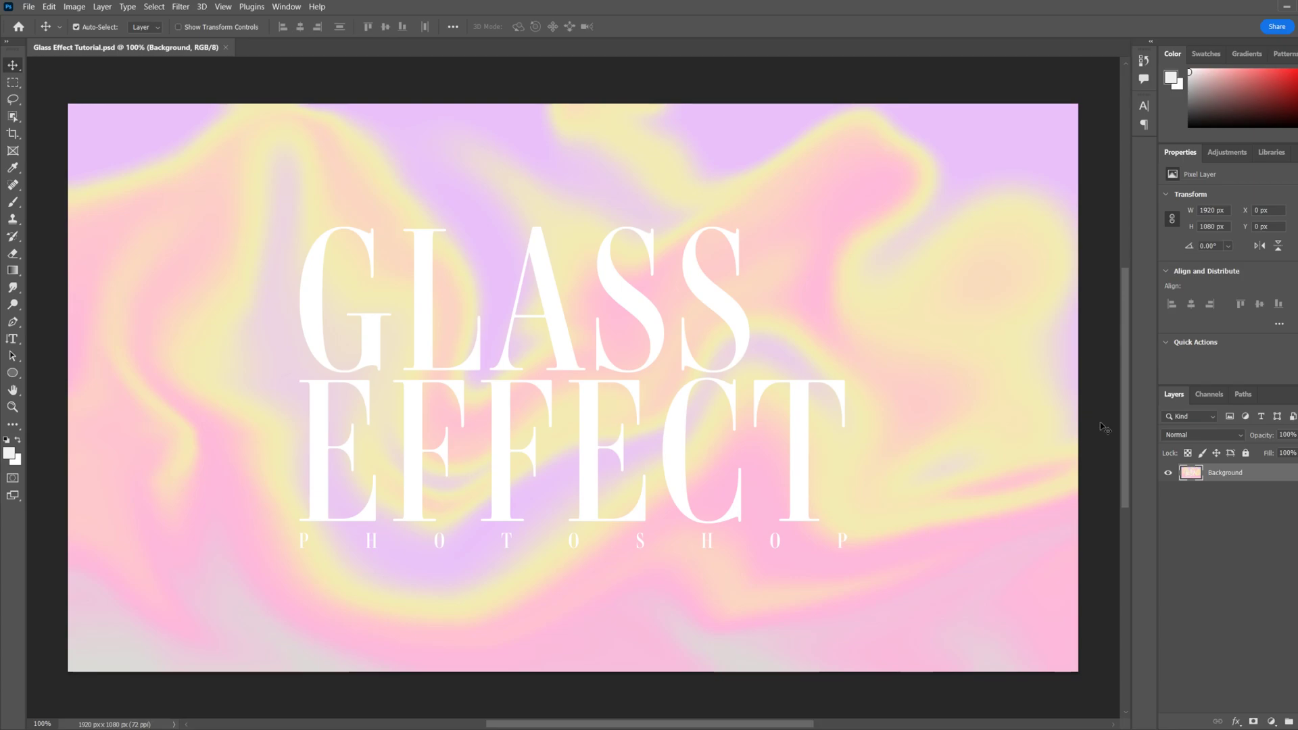
Step: Duplicate the Background layer, naming the copy Glass
right_click(1254, 472)
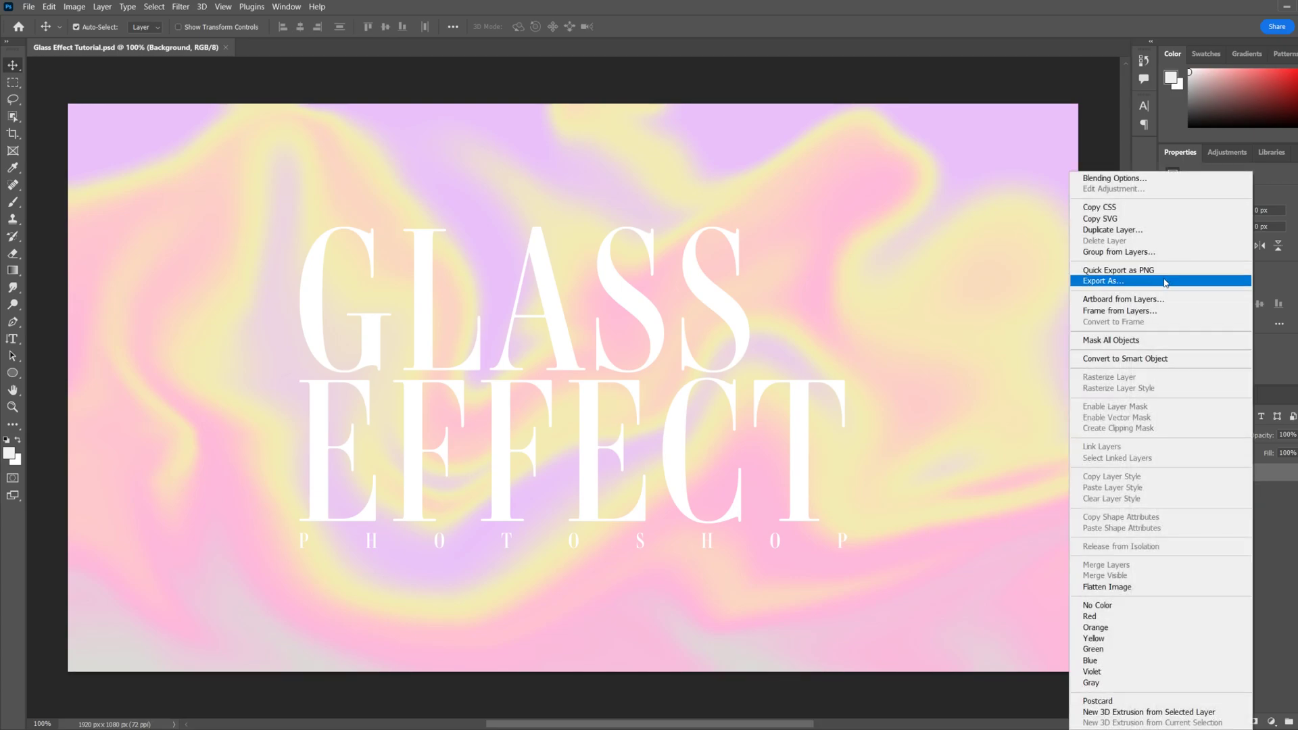
click(1137, 230)
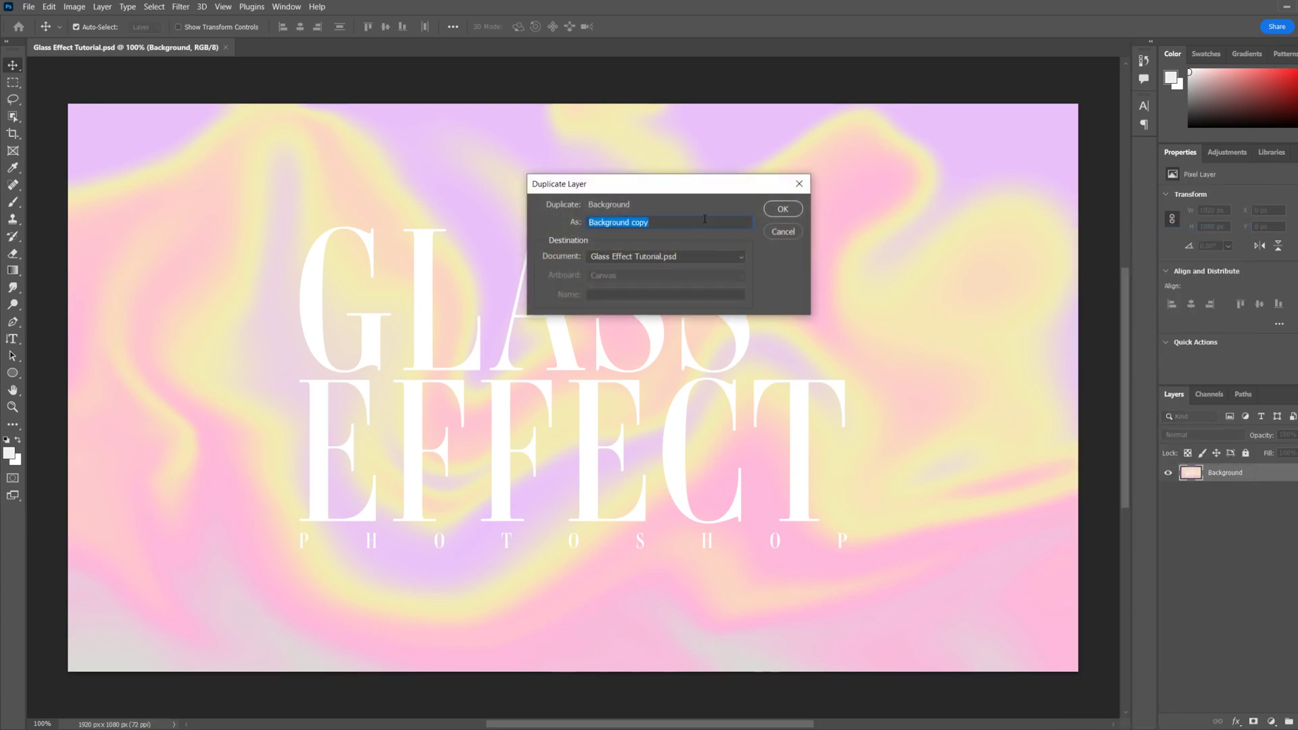
text(Glass)
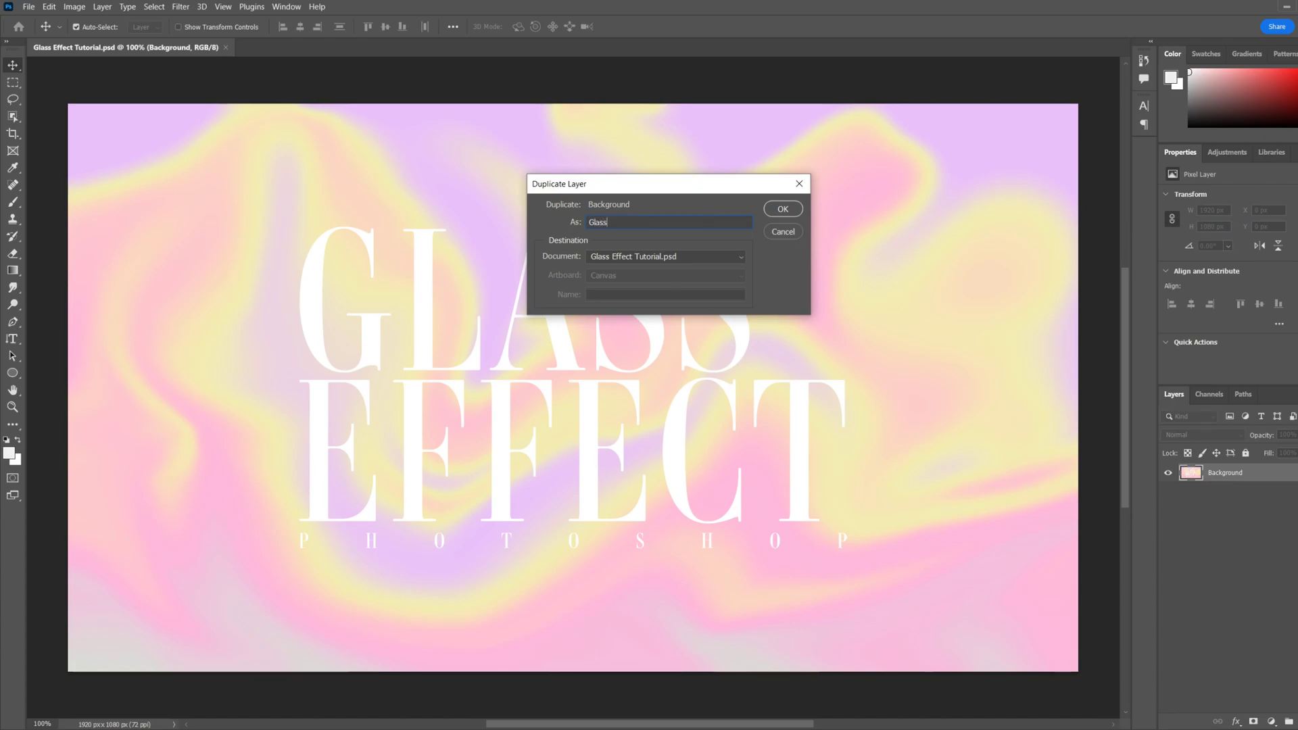
Step: Confirm the Glass duplicate and draw a 686 px circle over the right half of the text
click(781, 210)
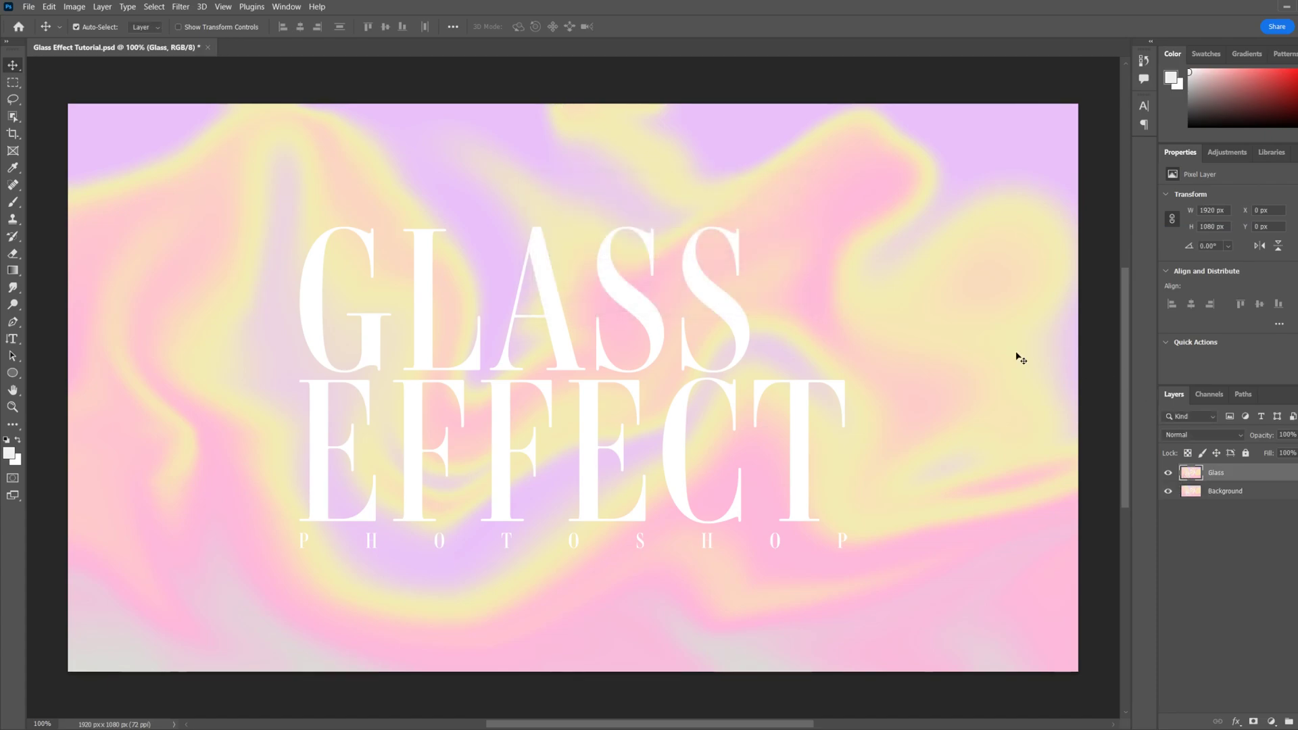
click(12, 374)
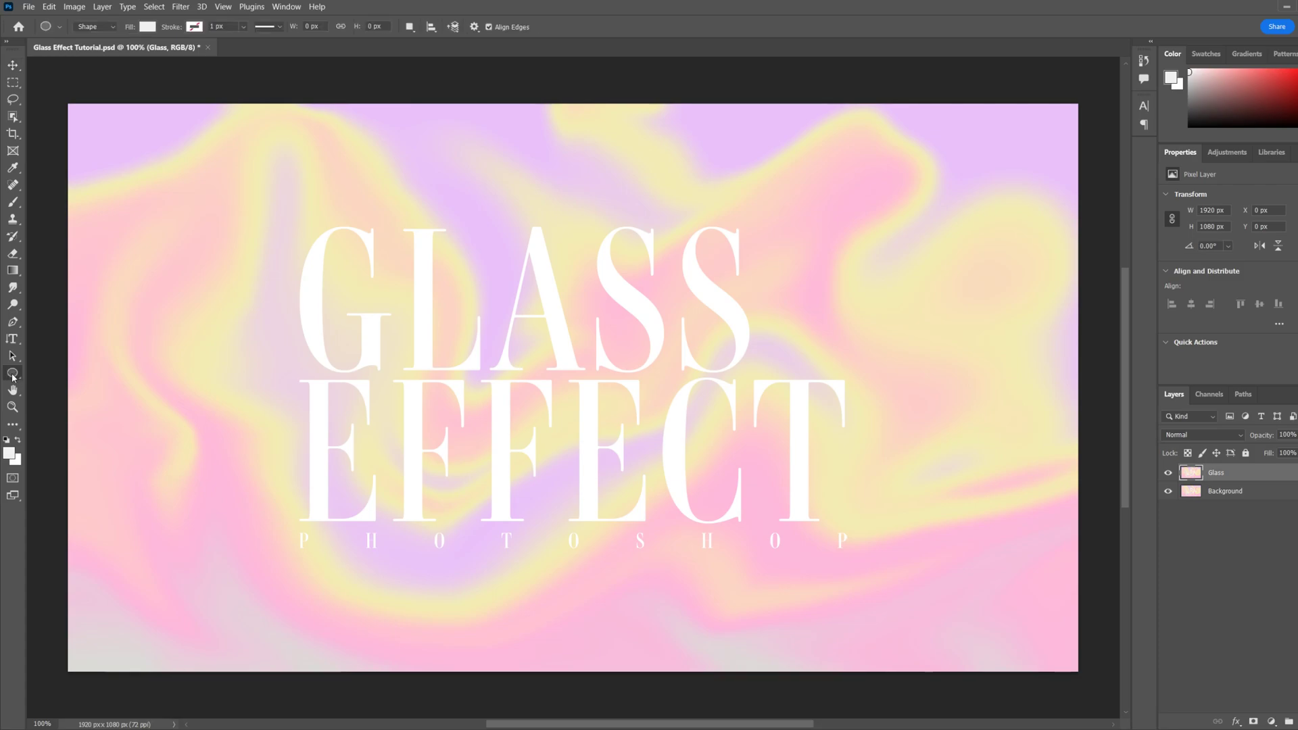
click(68, 387)
drag(690, 381, 928, 562)
Step: Nudge the circle slightly and move the Ellipse 1 layer below the Glass layer
click(12, 65)
mouse_move(651, 355)
mouse_down()
mouse_move(690, 376)
mouse_move(661, 366)
mouse_up()
click(12, 373)
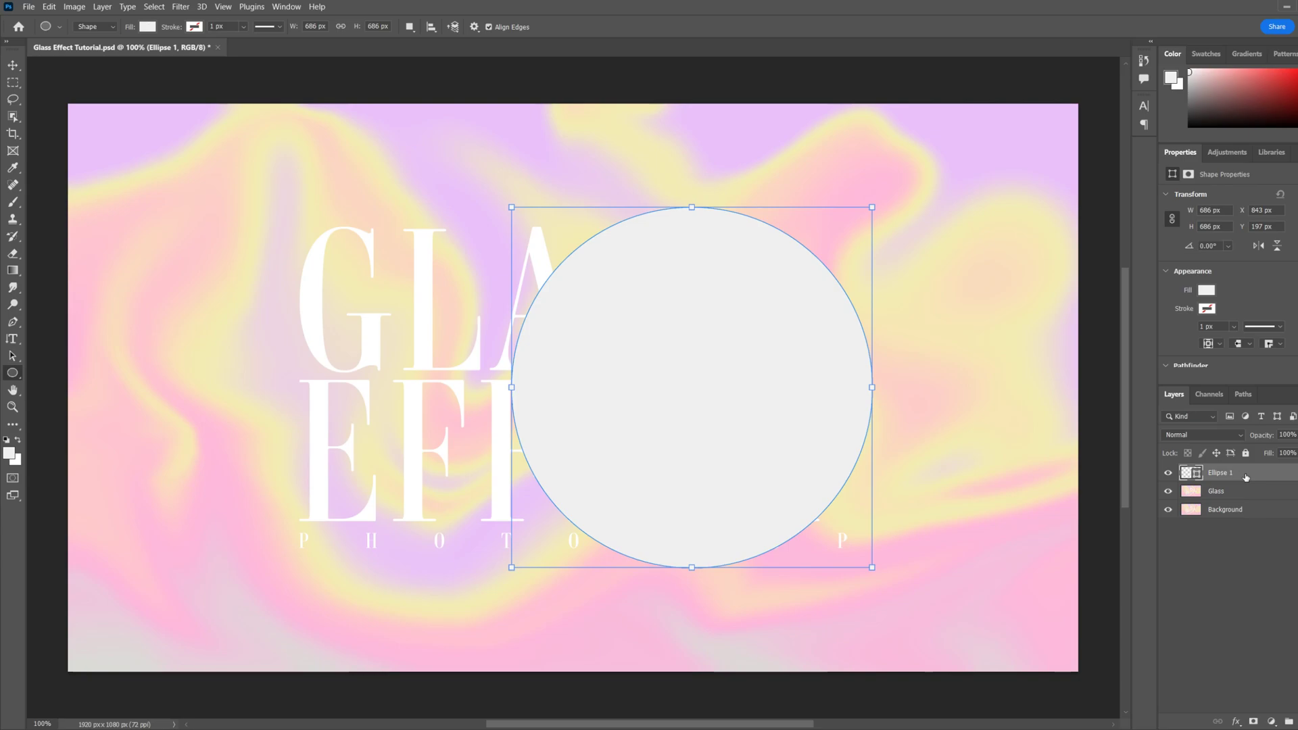
drag(1247, 477, 1244, 495)
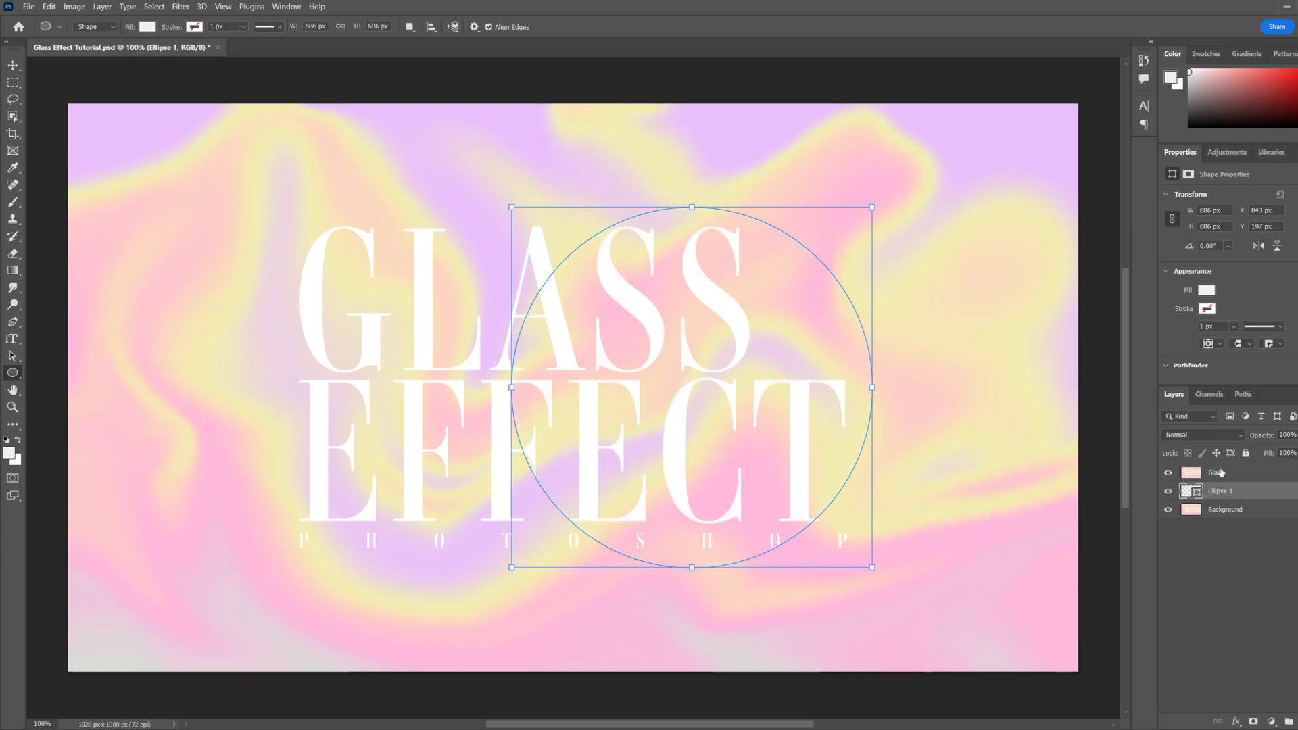
Step: Clip Glass to Ellipse 1, toggle Background visibility to check, then select Ellipse 1
click(1220, 477)
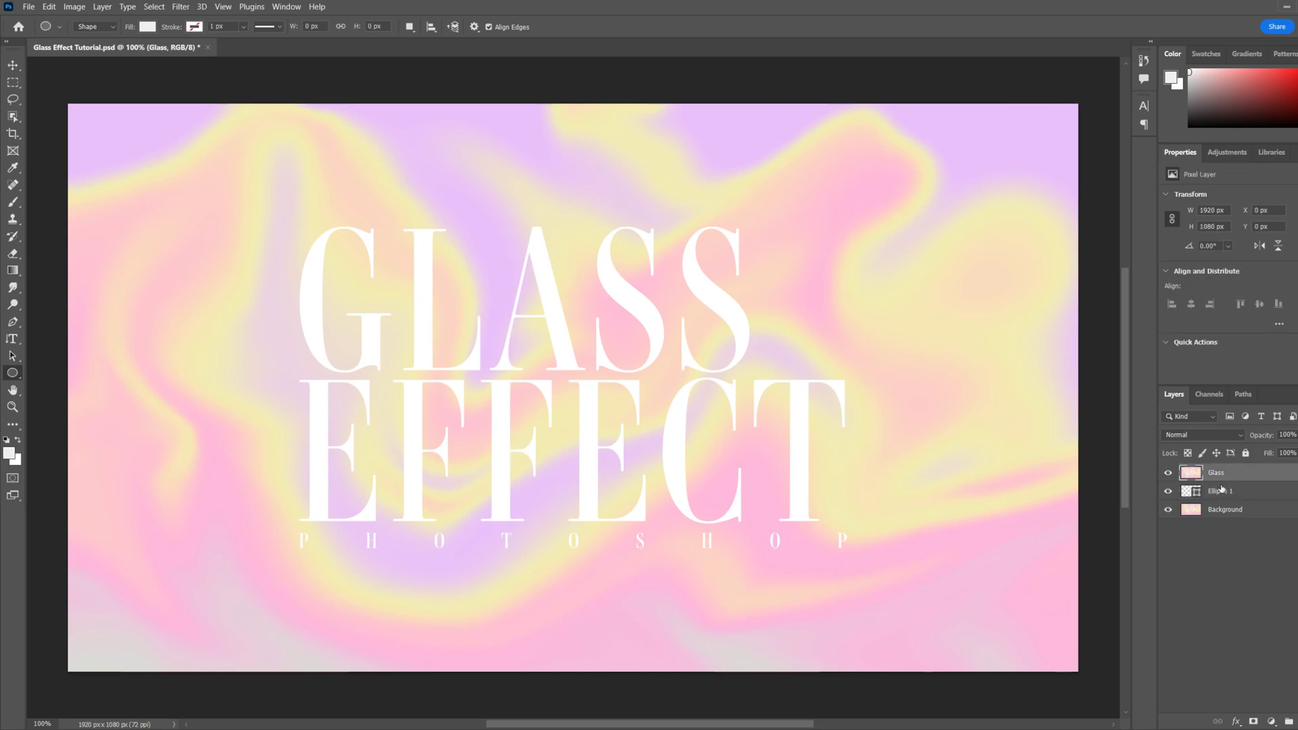
alt+click(1218, 481)
click(1168, 510)
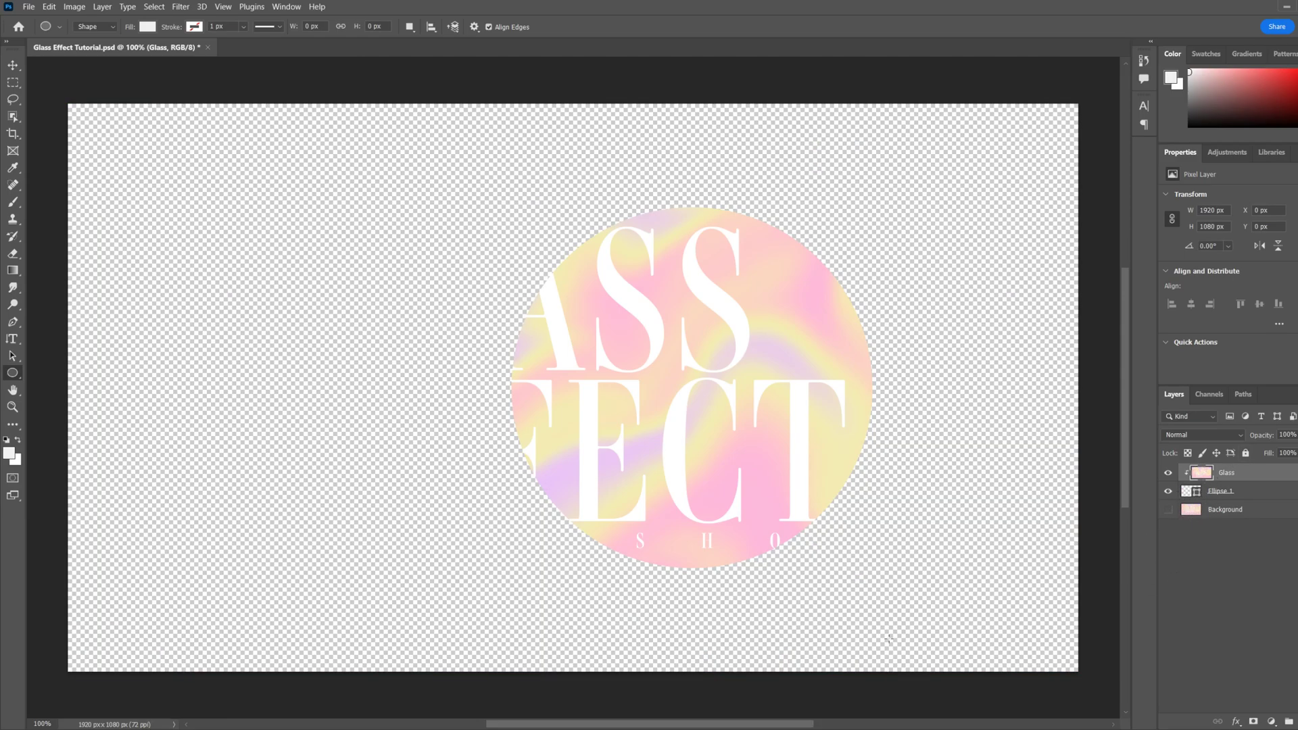
click(1169, 510)
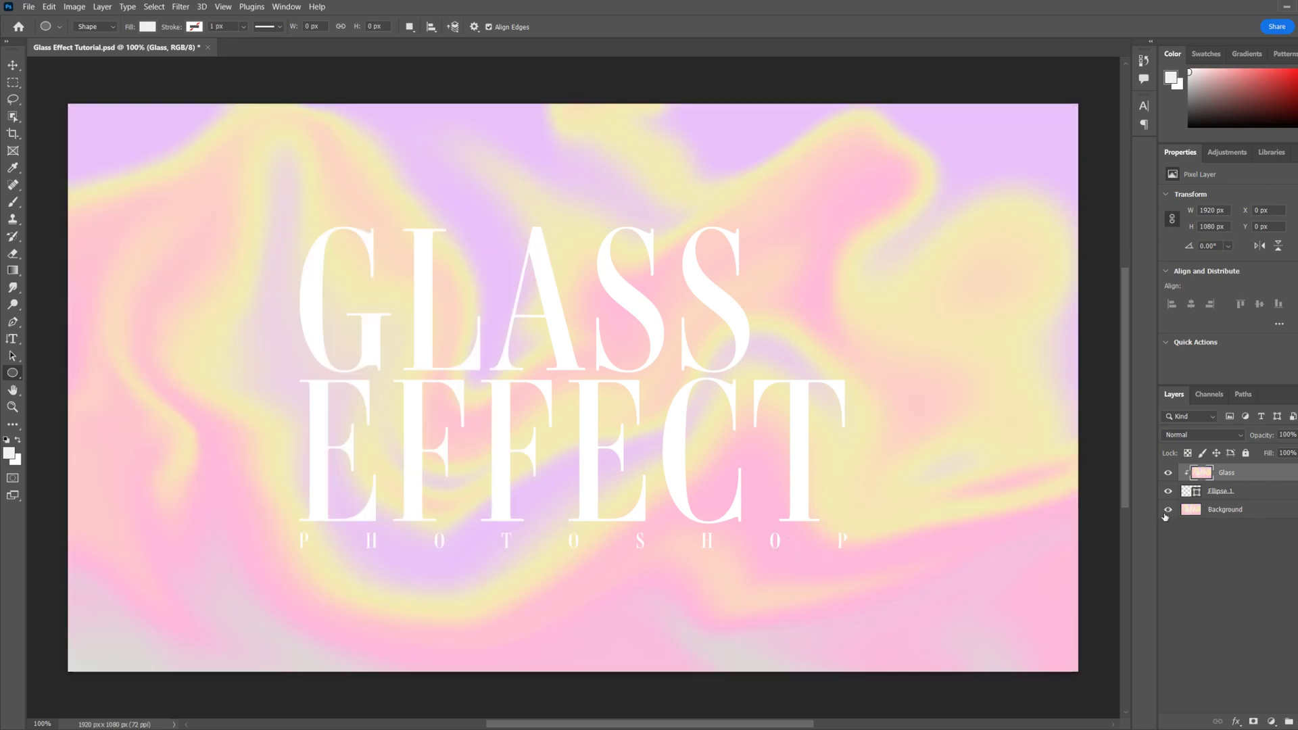
click(1198, 492)
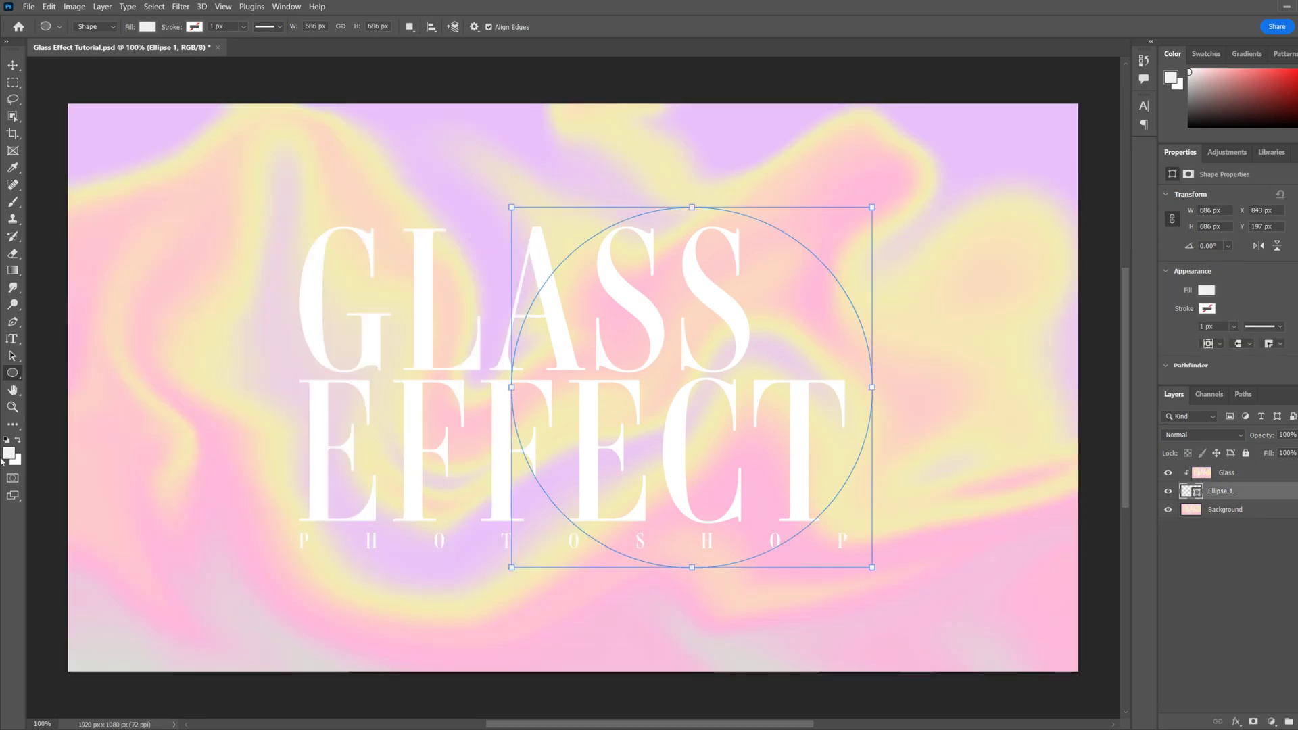
Step: Give Ellipse 1 a Bevel & Emboss with 74% depth, 2 px size and 71% highlight opacity
click(1236, 721)
click(1265, 611)
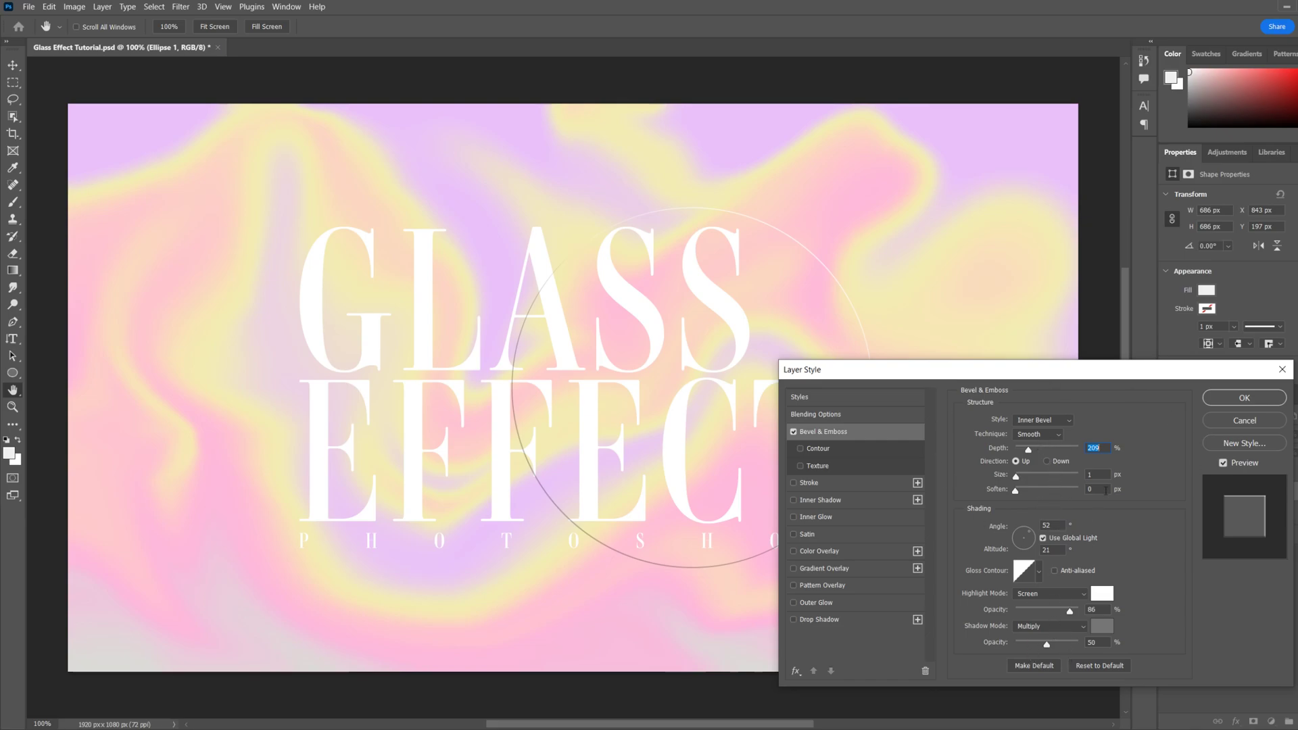
drag(1070, 611, 1060, 615)
drag(1028, 452, 1021, 480)
Step: Add a gradient overlay using a black–white–black gradient with stops at 35%, 53% and 67%
click(794, 568)
click(827, 569)
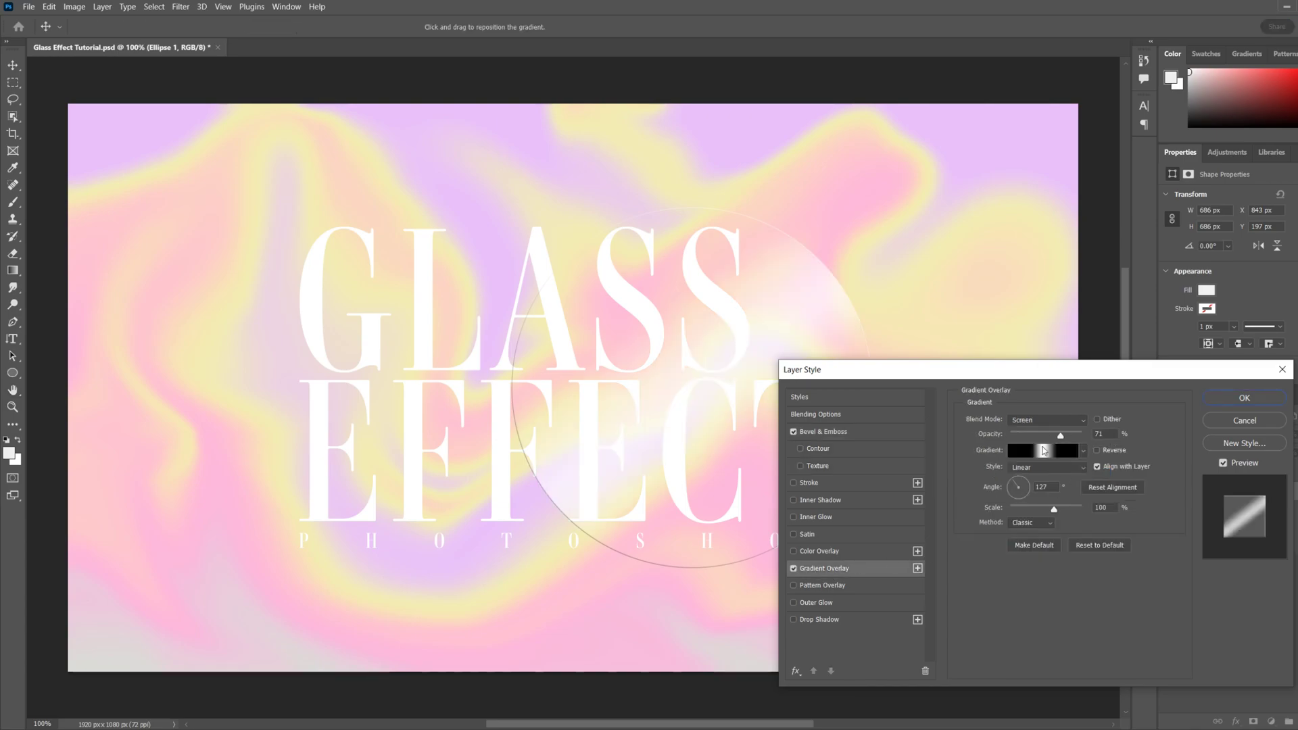
click(1039, 452)
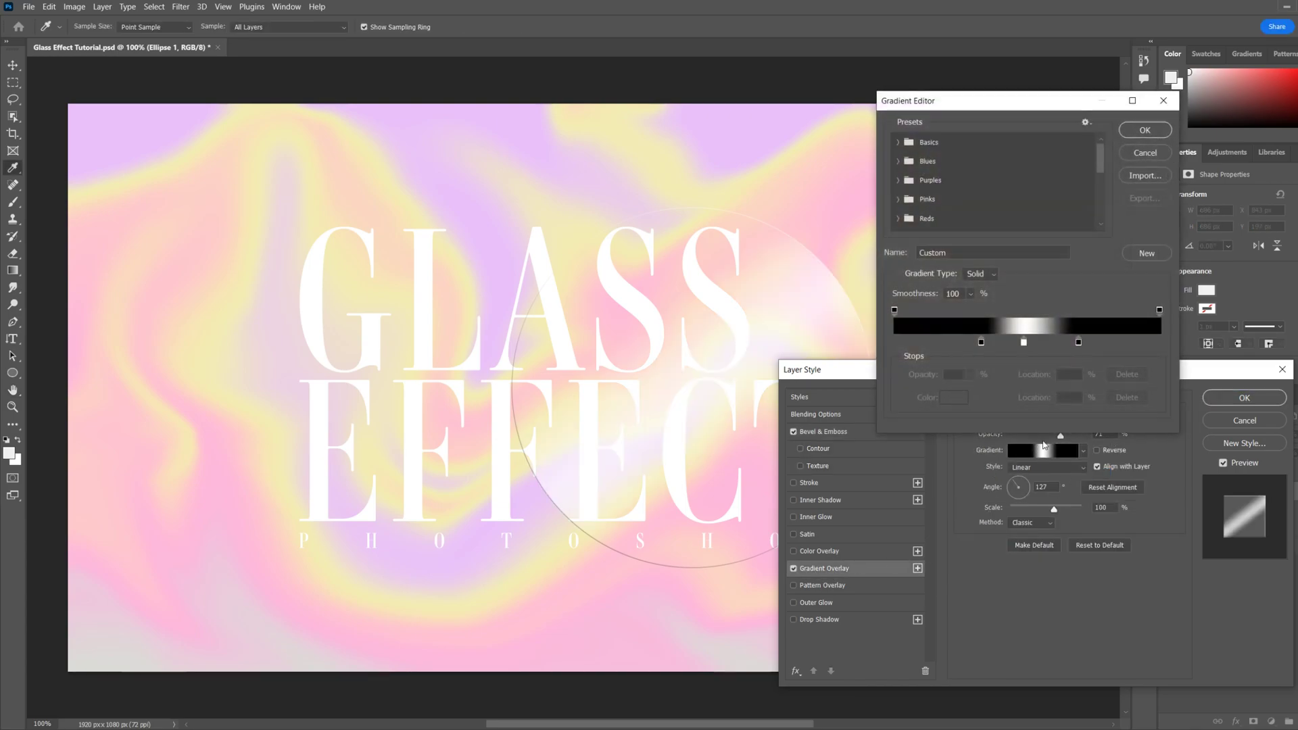
click(978, 162)
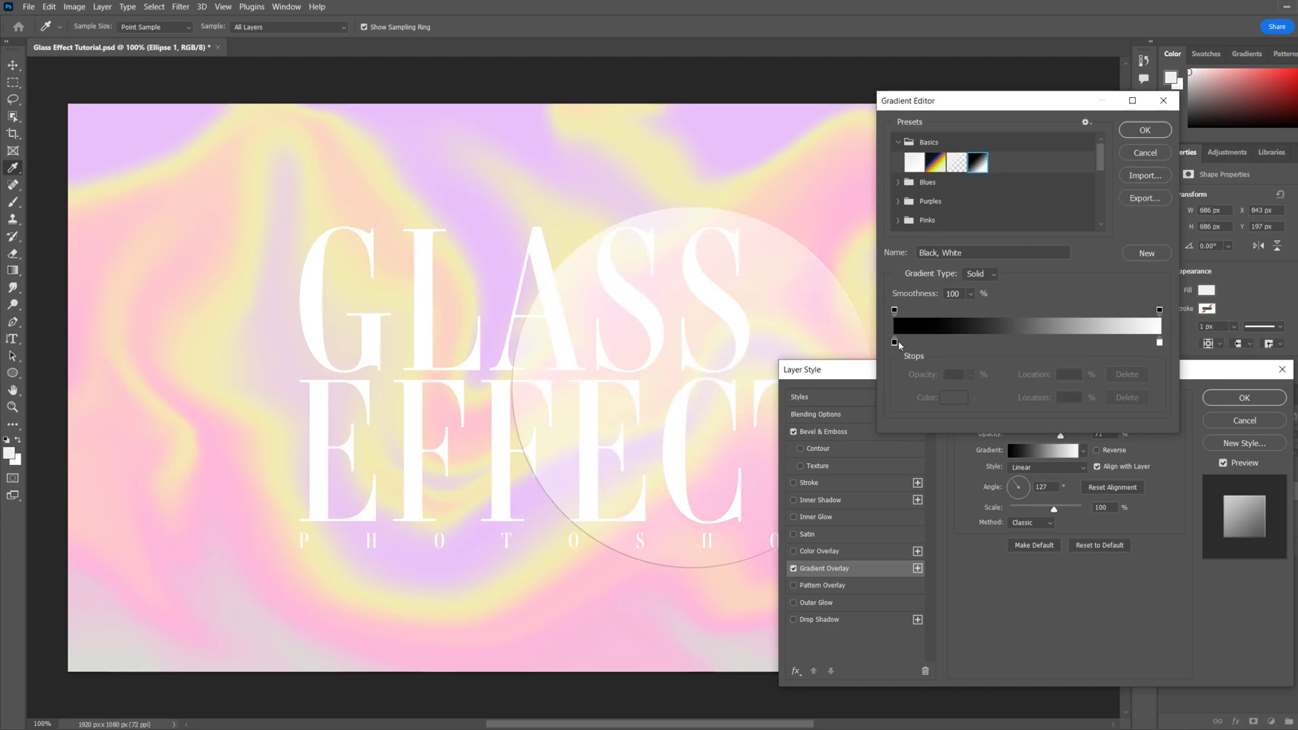
drag(896, 342, 987, 342)
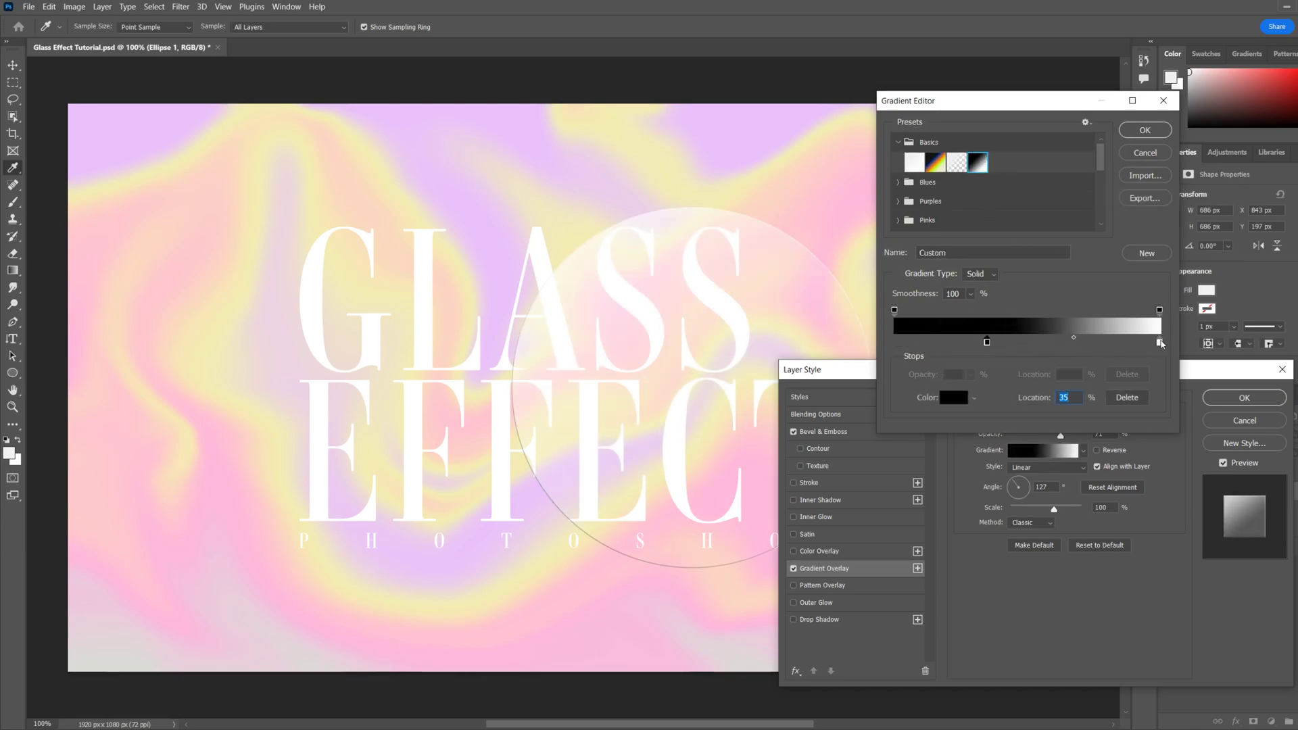
drag(1162, 344, 1035, 343)
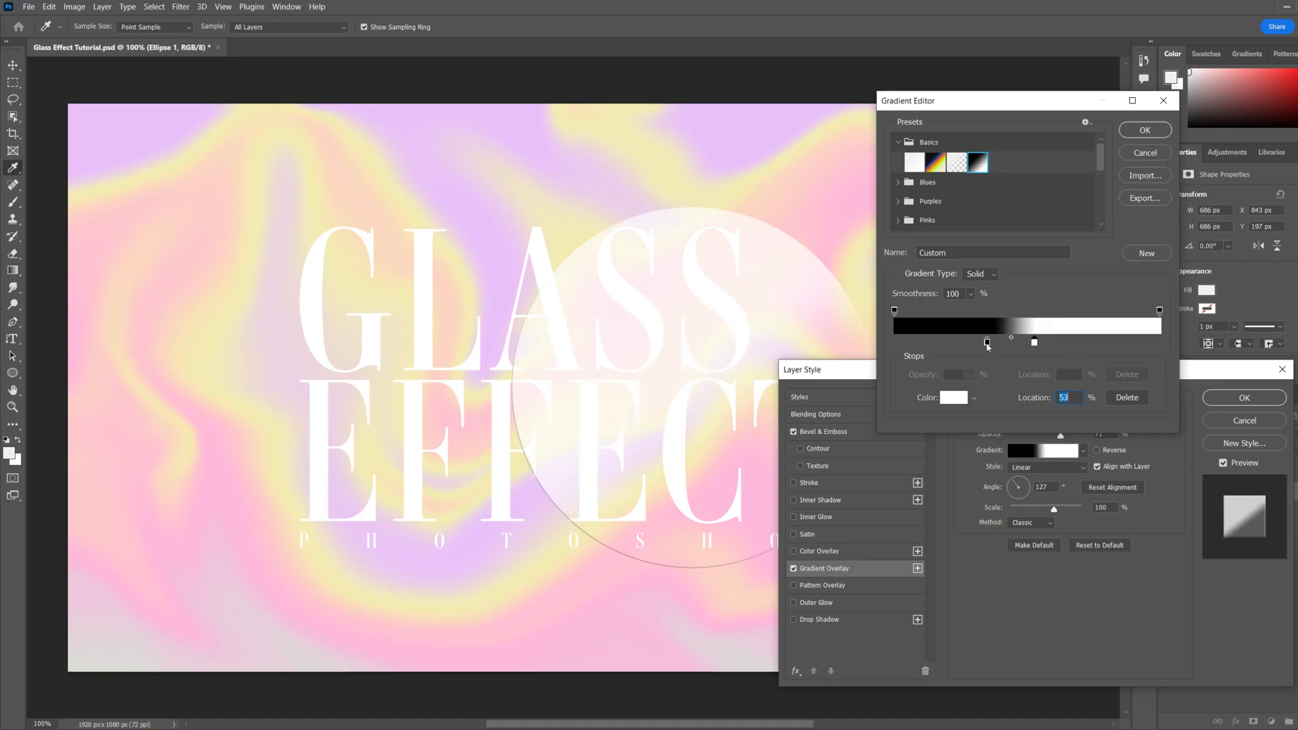
click(987, 343)
click(1075, 343)
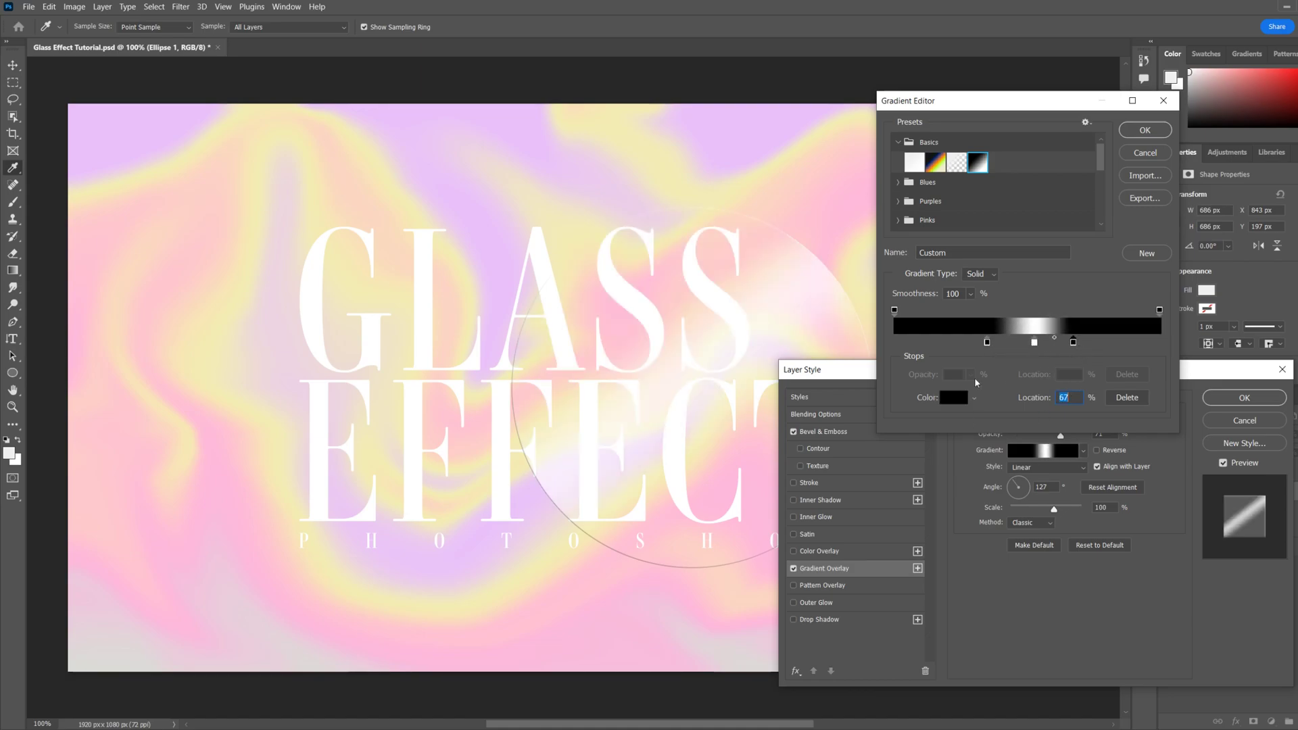
click(1146, 134)
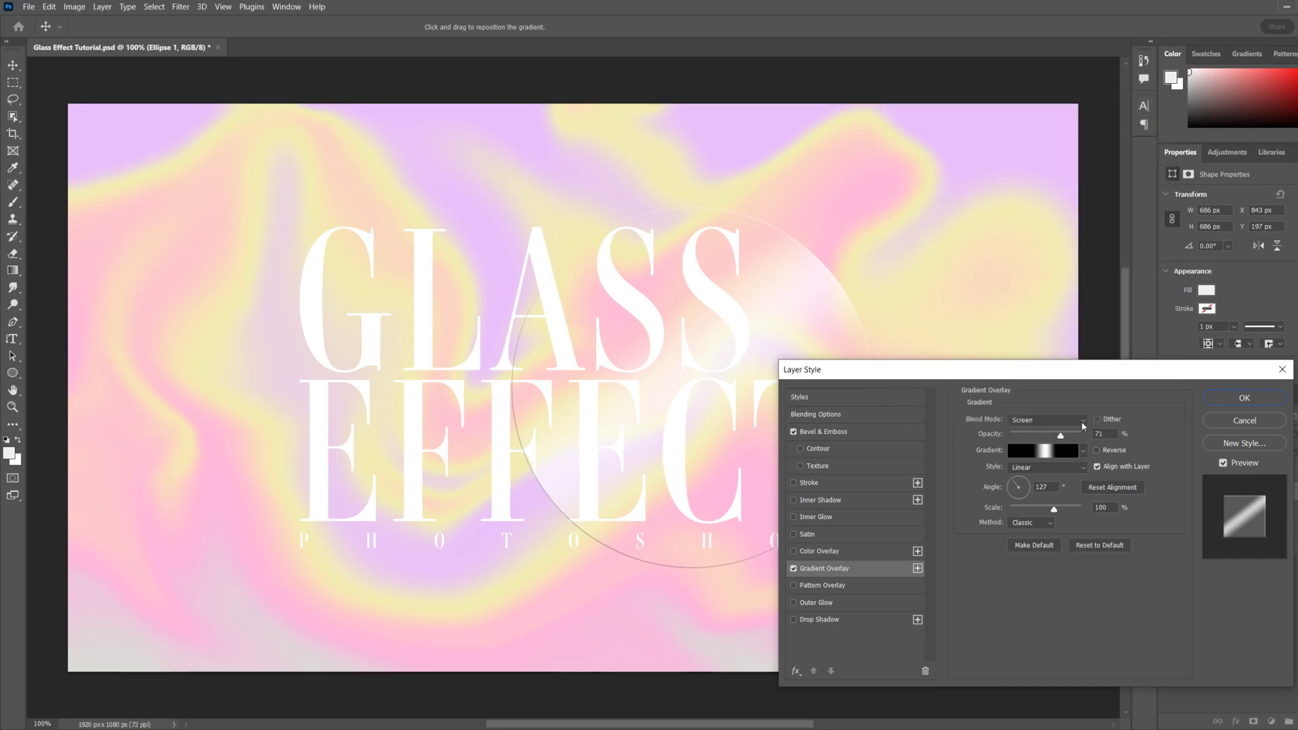
Step: Set the gradient overlay to 76% opacity and a 138° angle, then apply the layer styles
mouse_move(1061, 435)
mouse_down()
mouse_move(1082, 435)
mouse_move(1028, 441)
mouse_move(1047, 438)
mouse_up()
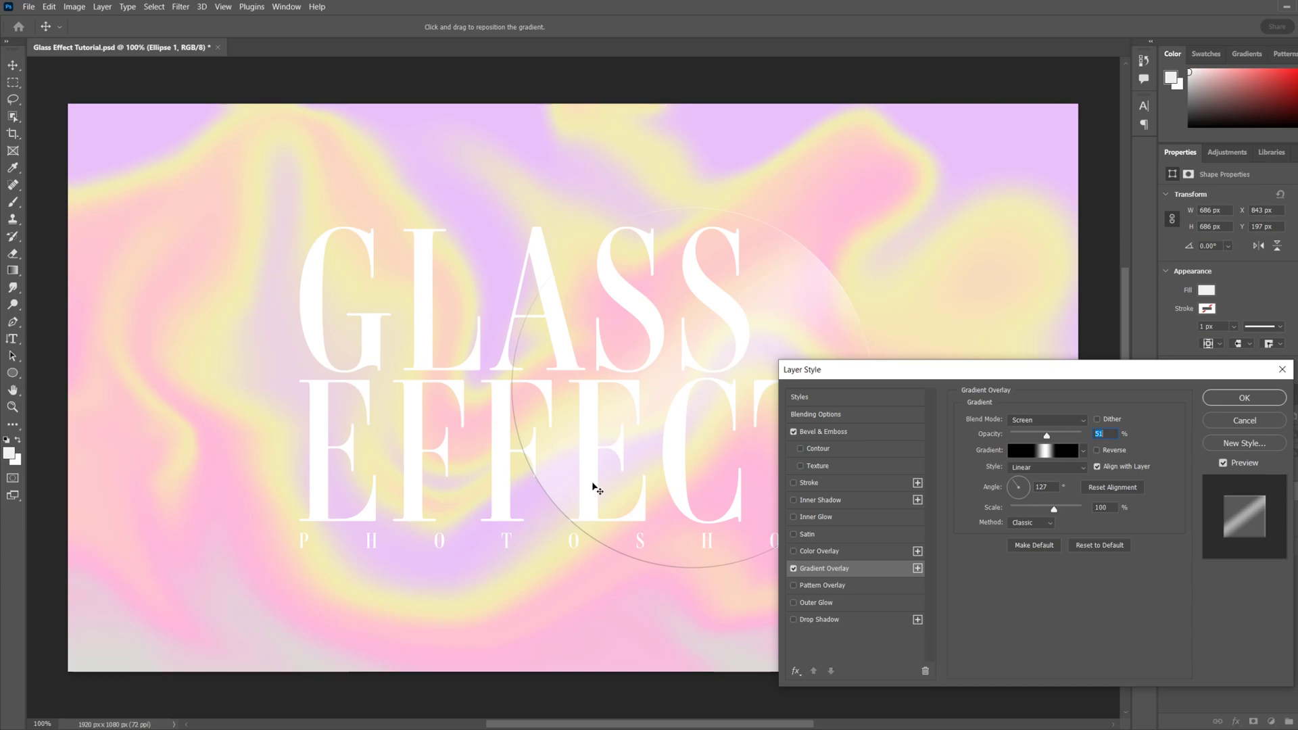
drag(1047, 435, 1065, 440)
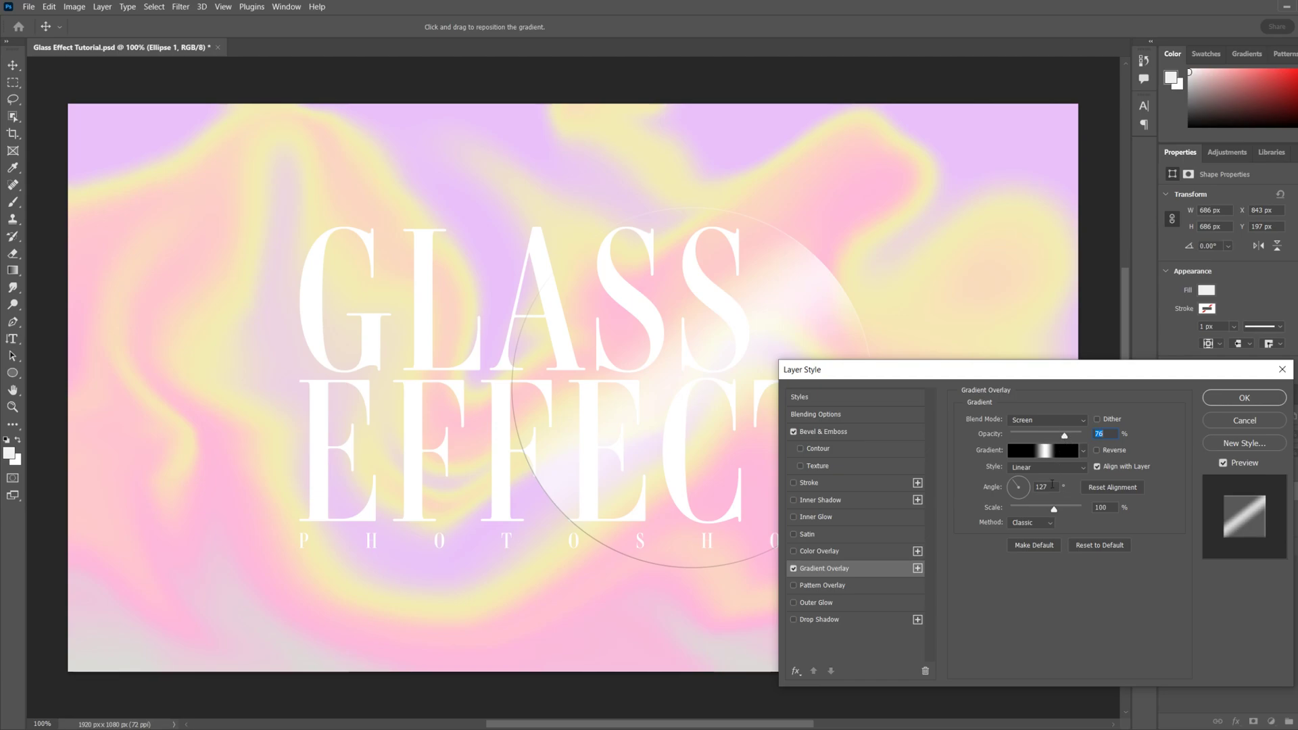
drag(1025, 488, 1003, 473)
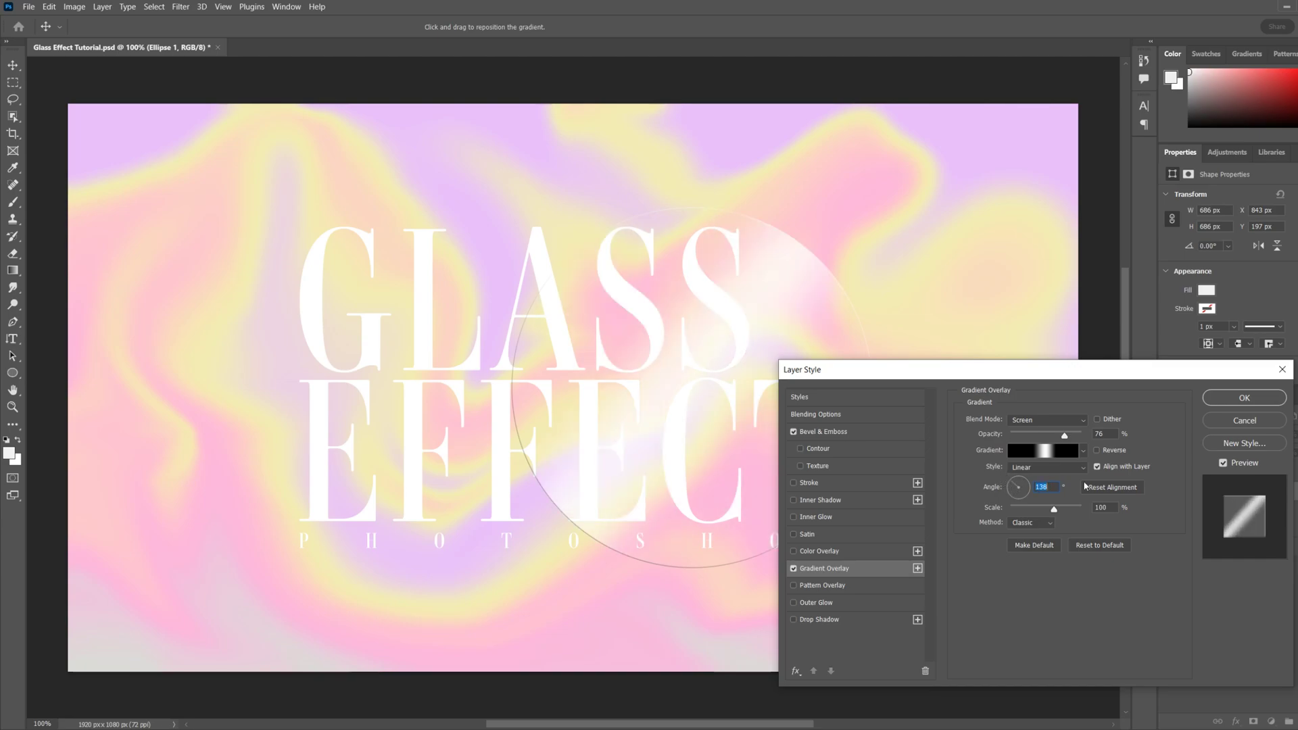
click(1266, 401)
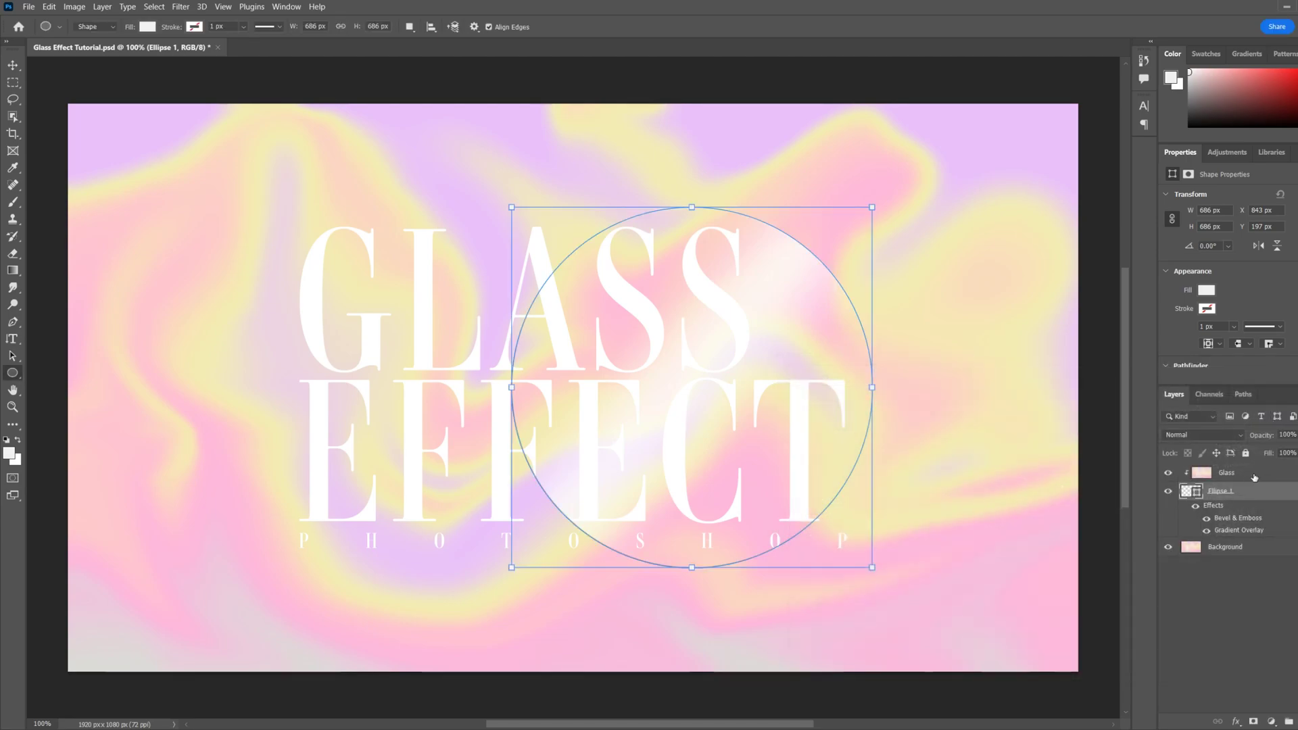
Step: Convert the Glass layer into an embedded smart object
click(1254, 477)
right_click(1270, 479)
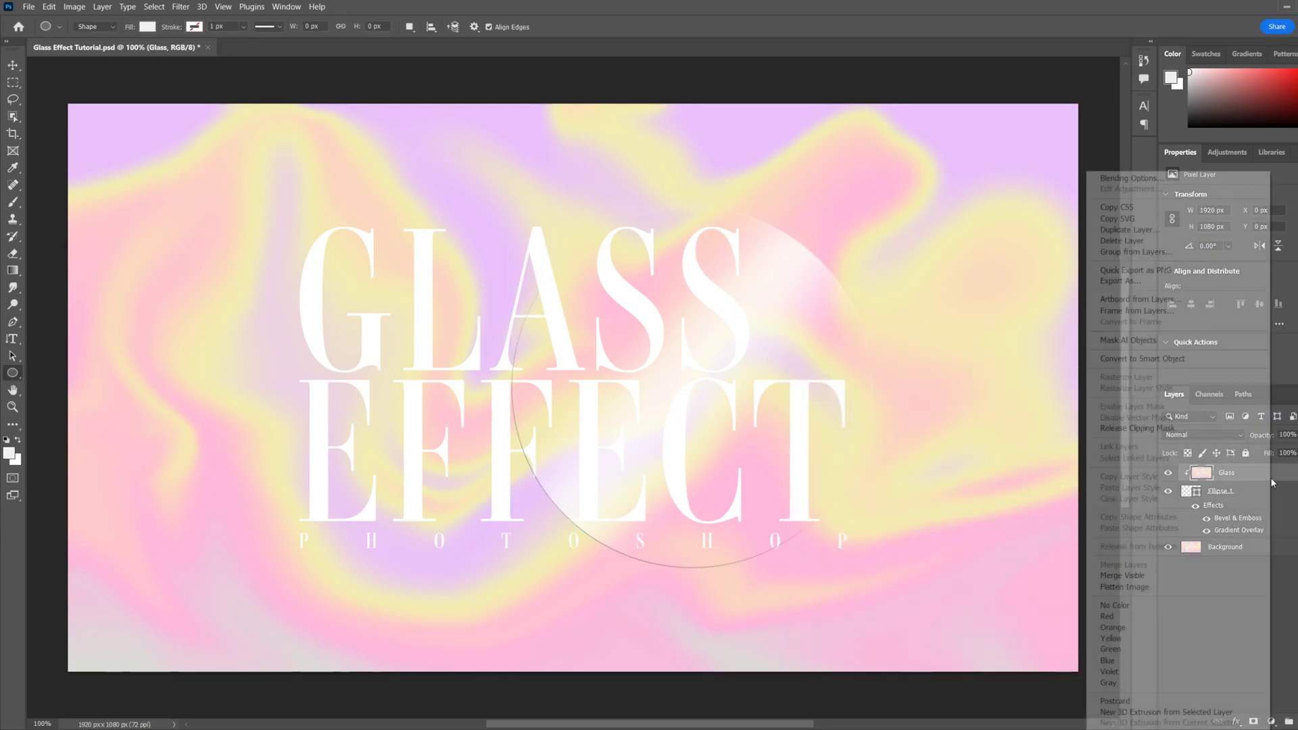
click(1170, 358)
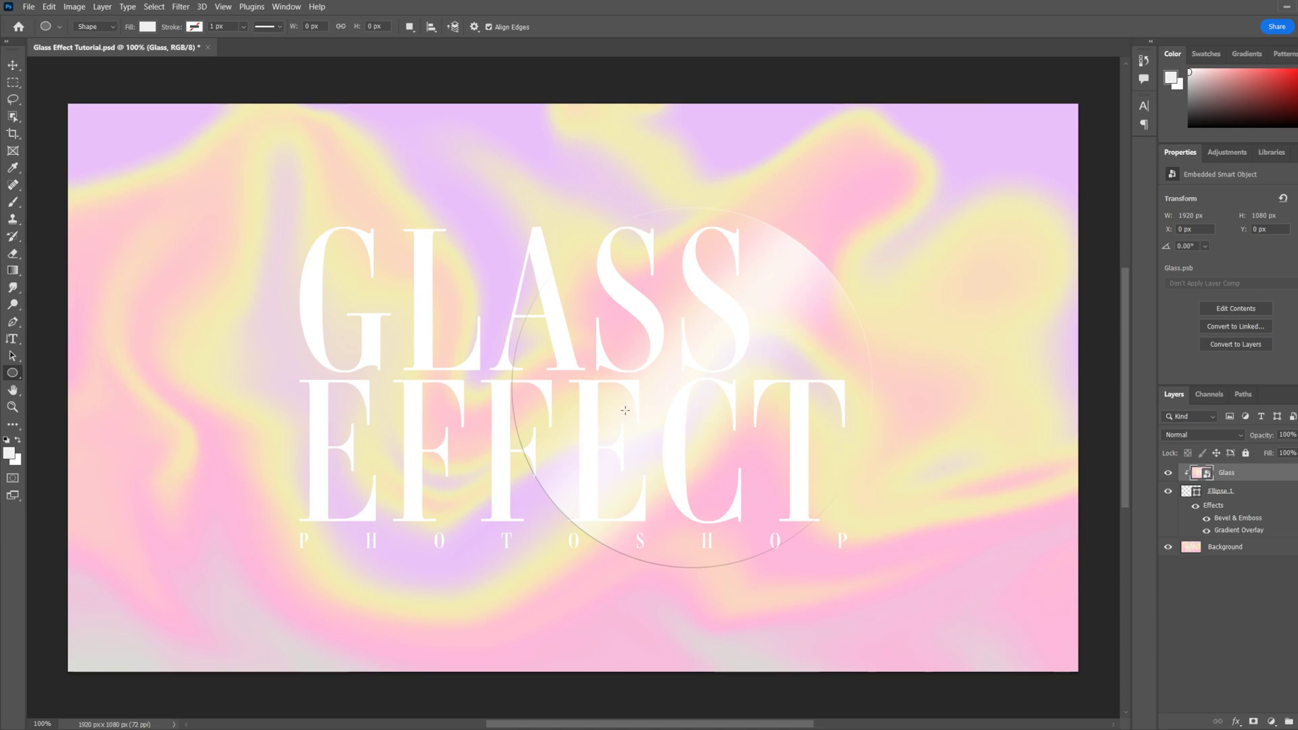
click(180, 7)
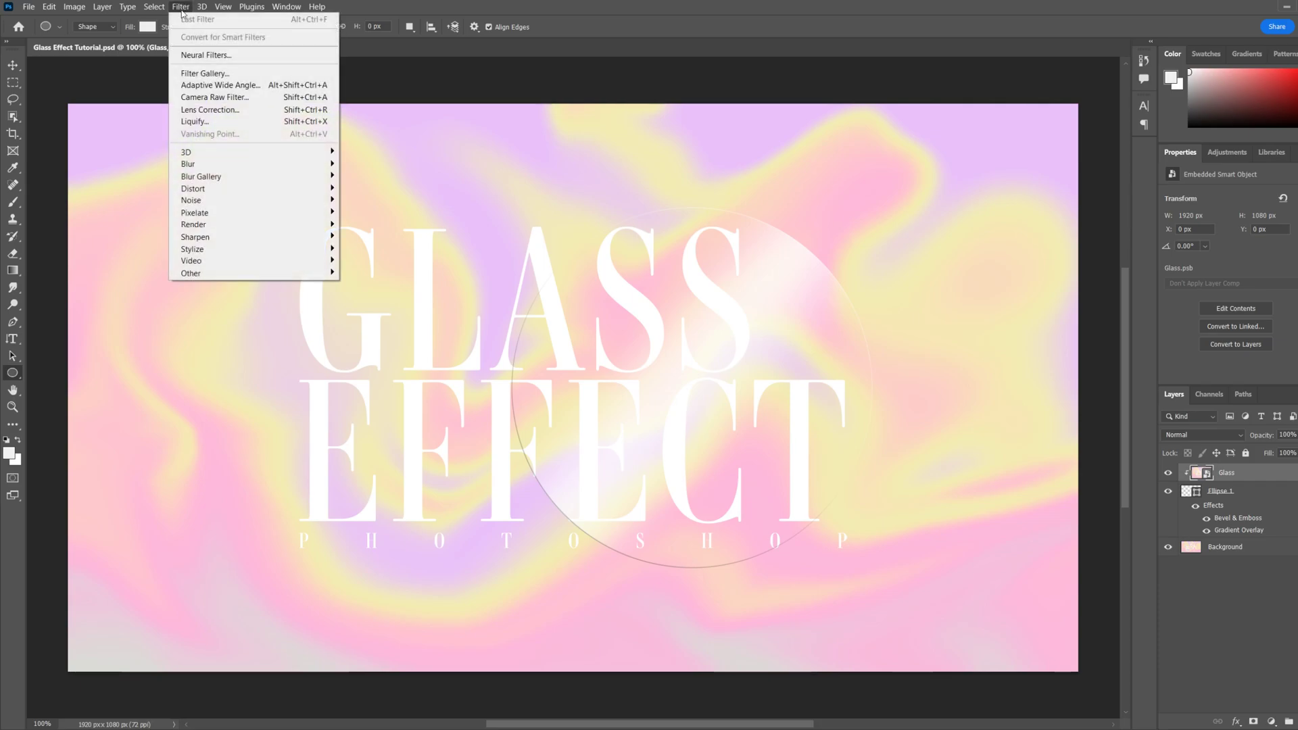
Step: Apply a 2.9-pixel Gaussian Blur smart filter to the Glass layer
mouse_move(213, 166)
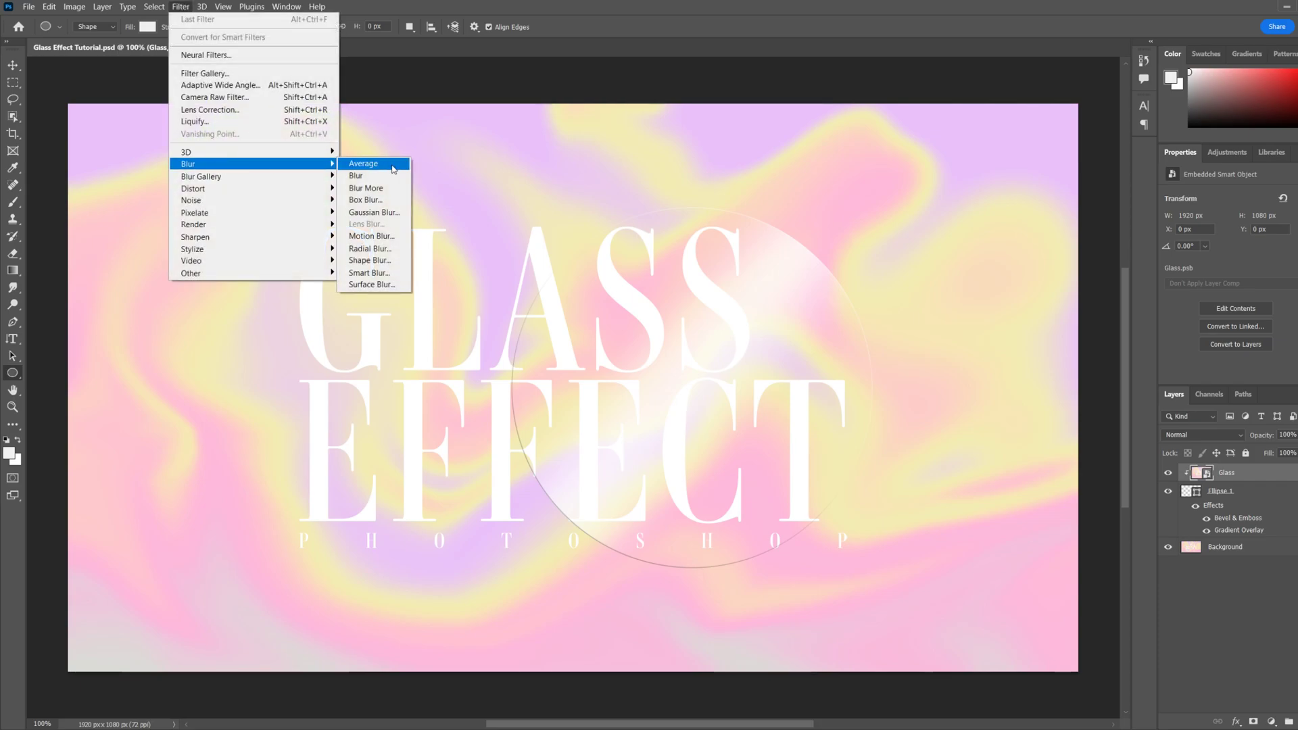
click(374, 212)
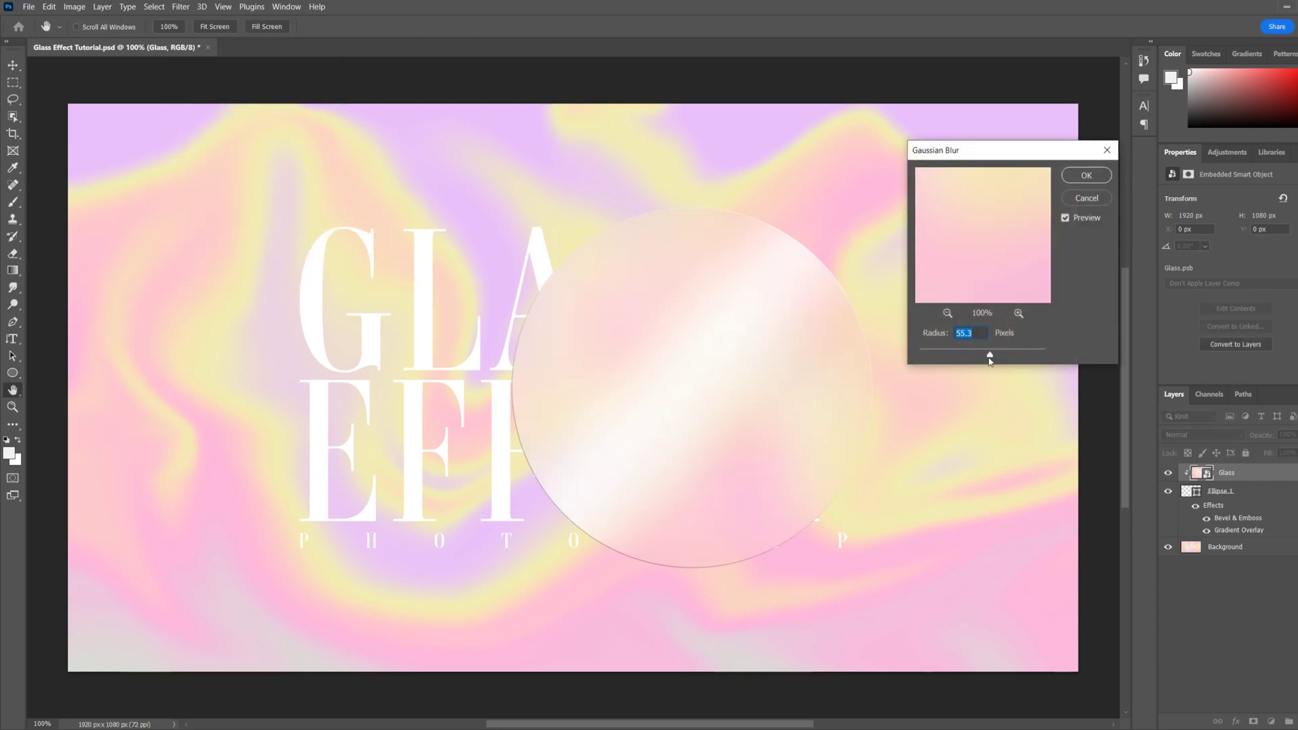
drag(990, 354, 940, 356)
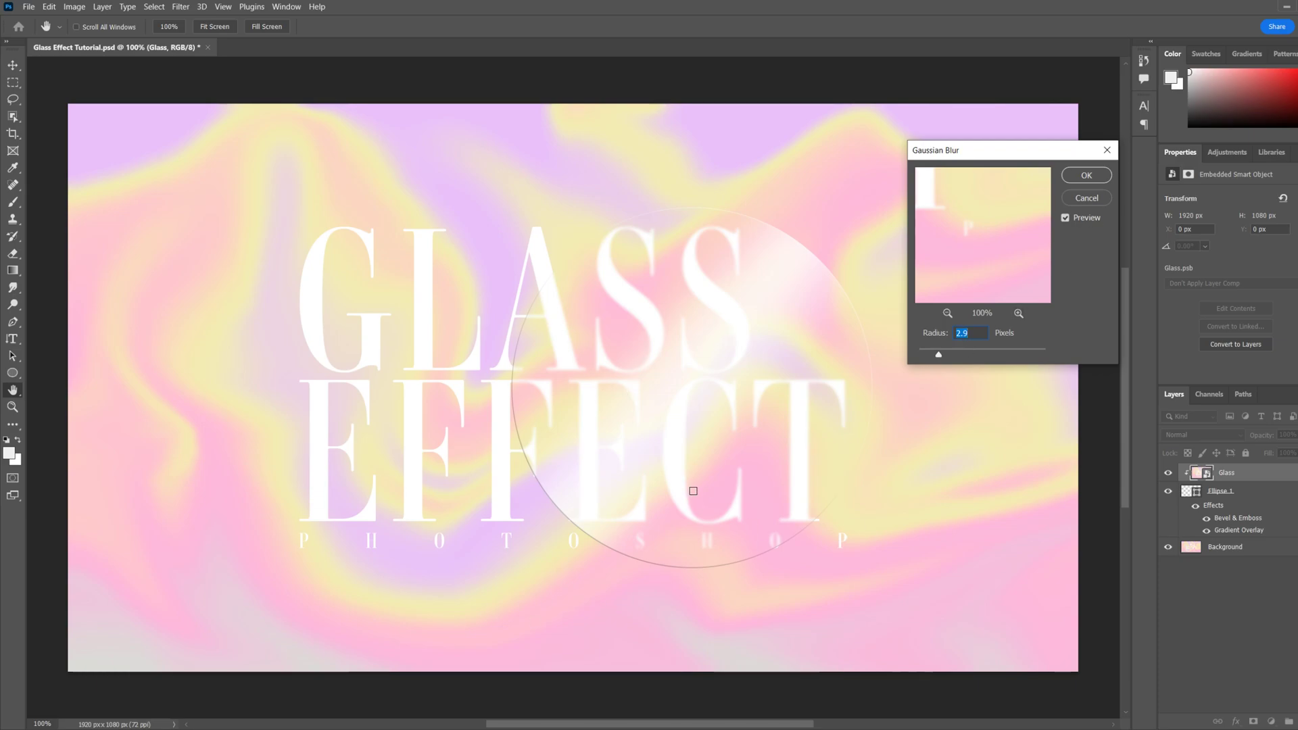
click(1097, 179)
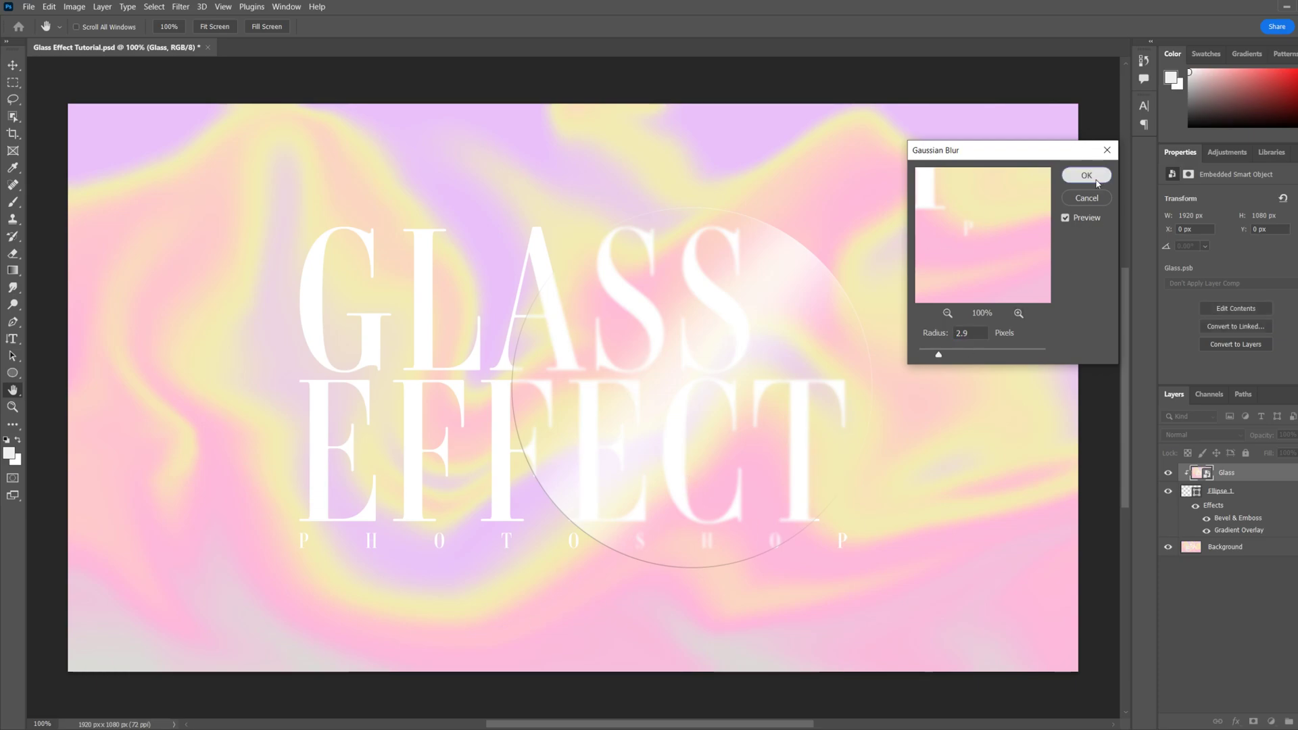
Step: Apply Filter Gallery's Glass distortion with Frosted texture, scaling 57 and distortion 3
click(190, 8)
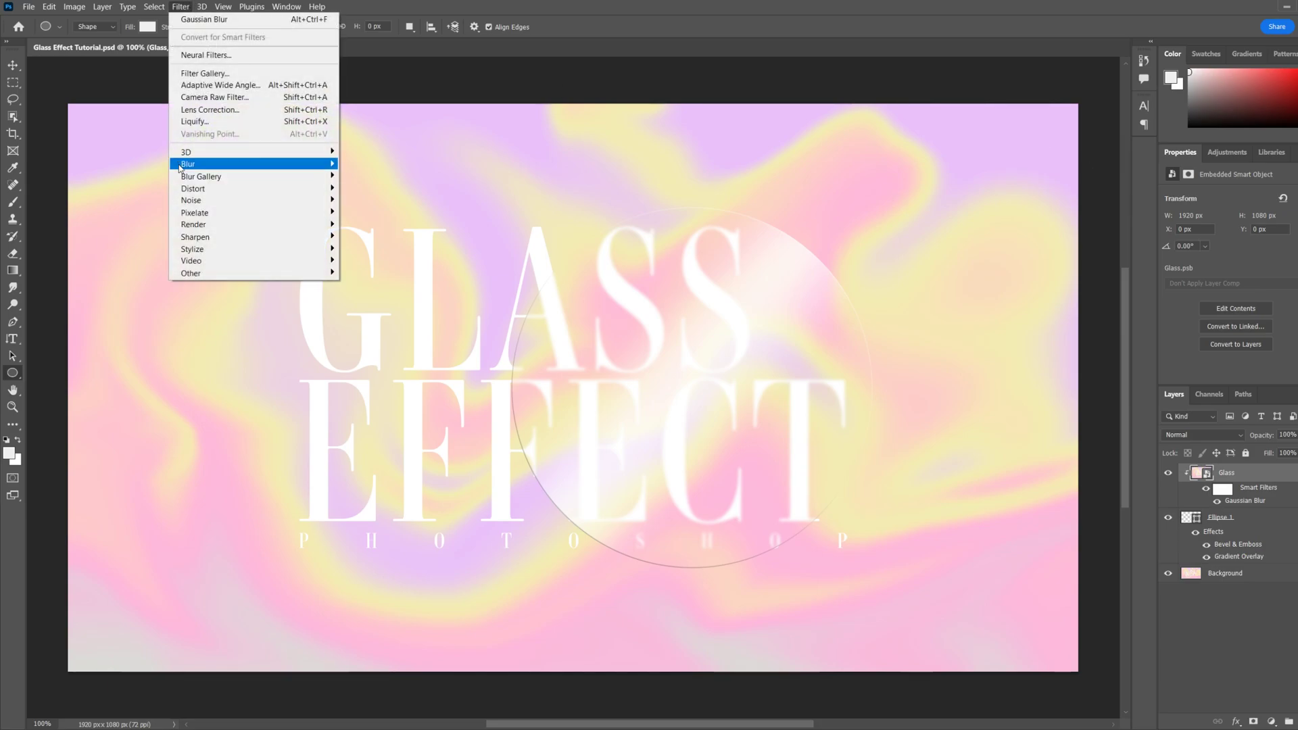
click(206, 73)
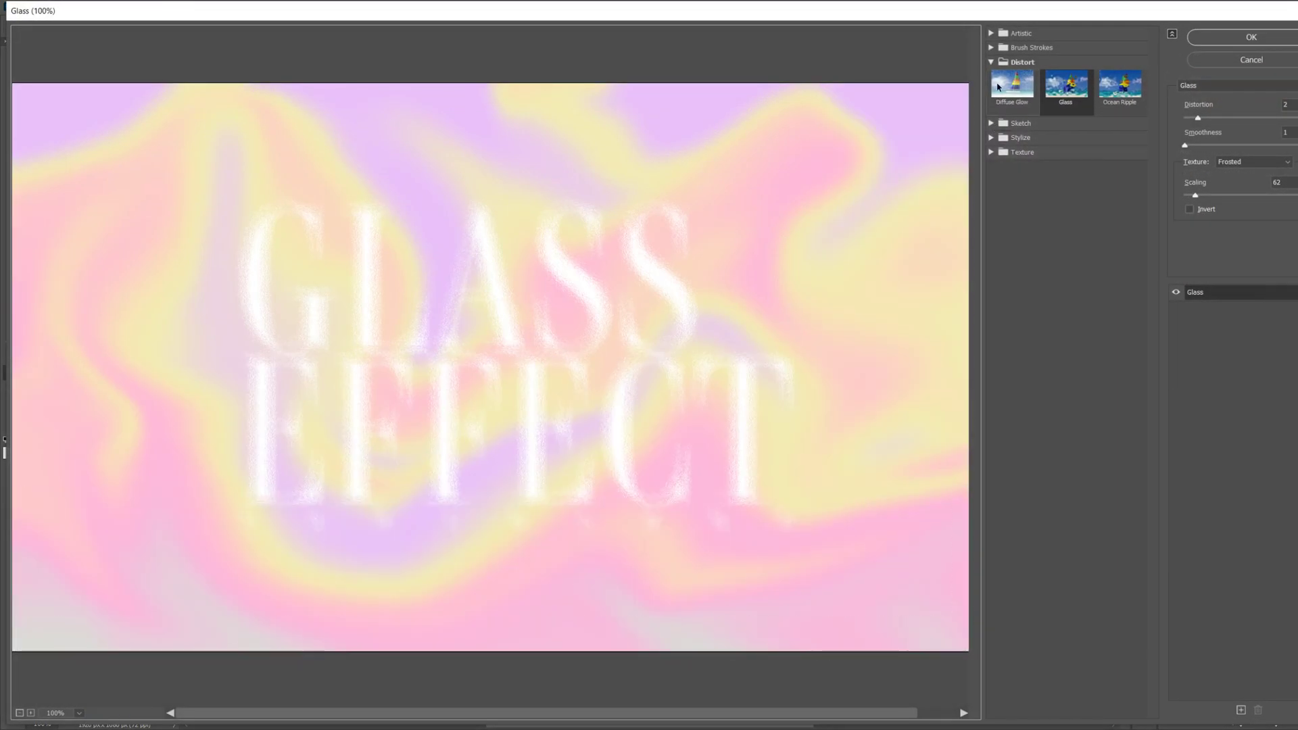
click(1067, 99)
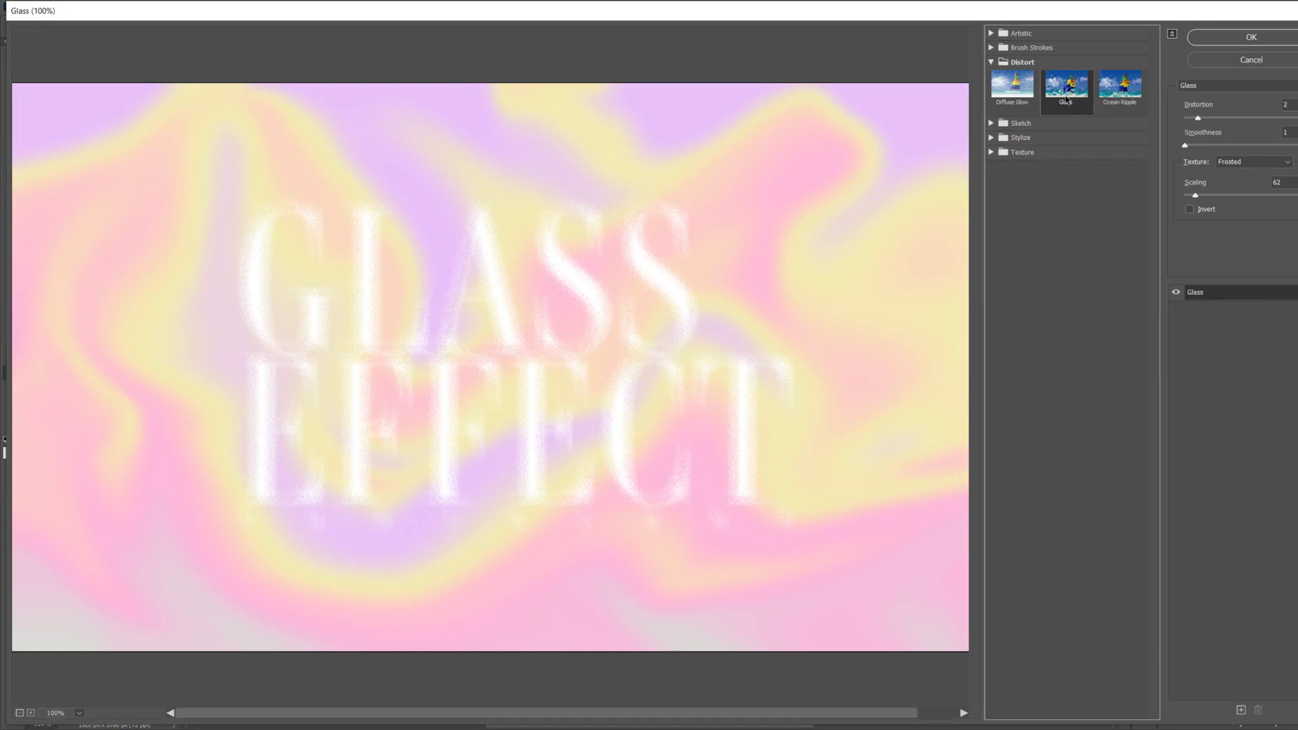
click(1253, 162)
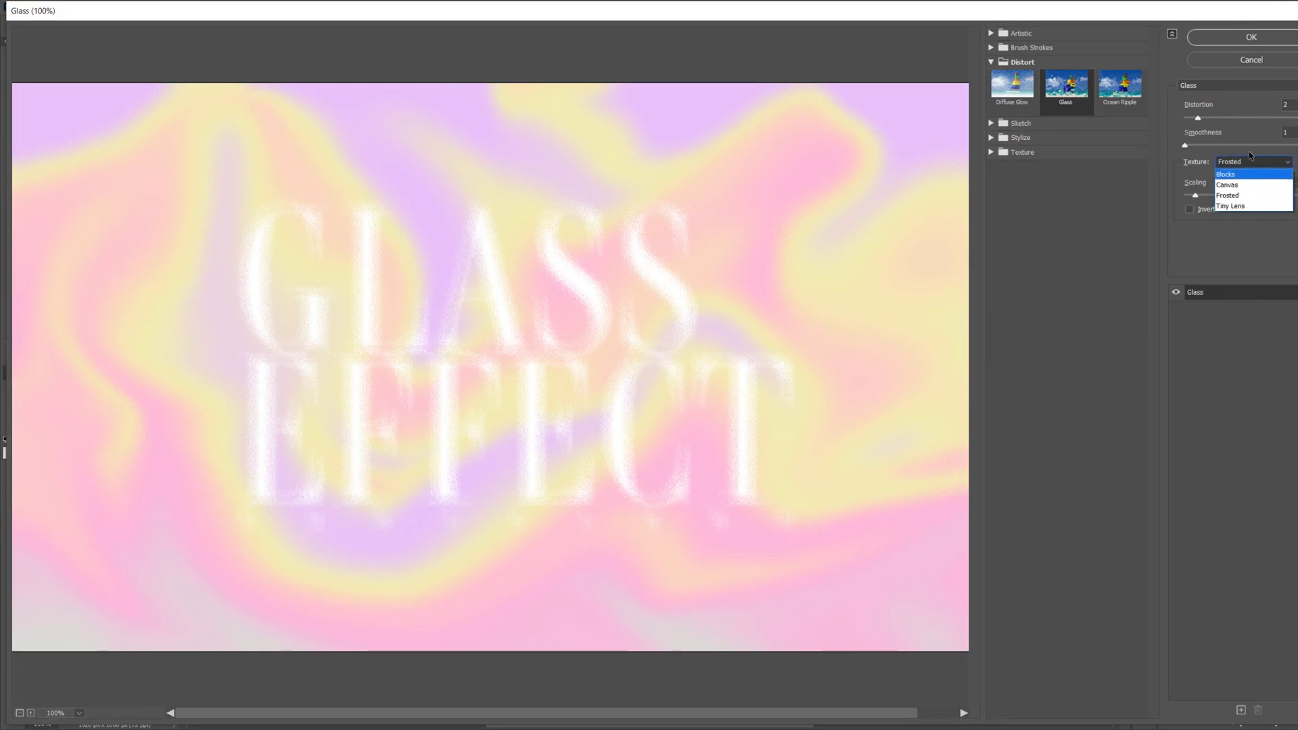
click(1262, 163)
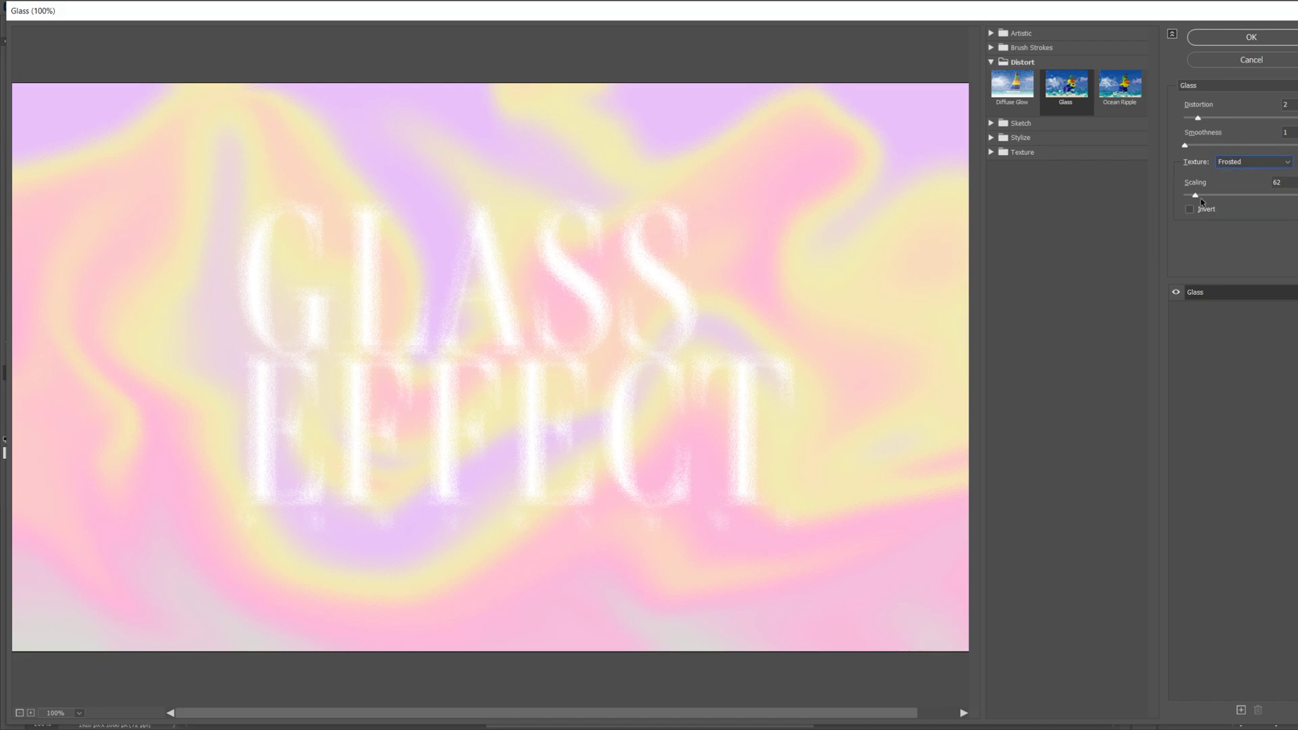
drag(1195, 195, 1191, 195)
click(1195, 119)
mouse_move(1195, 118)
mouse_down()
mouse_move(1205, 122)
mouse_move(1193, 121)
mouse_up()
click(1252, 37)
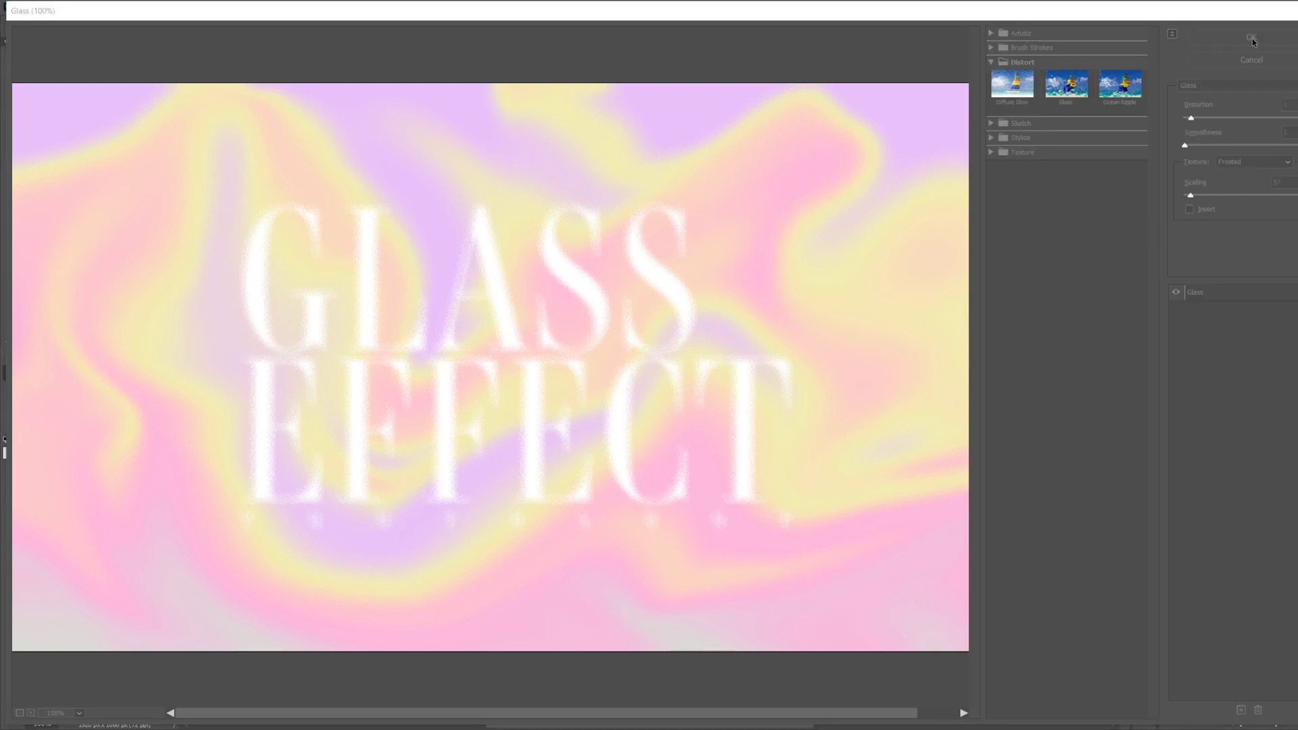
Step: Zoom in and toggle the Glass layer off and on to compare the frosted texture
key(ctrl+plus)
key(ctrl+plus)
key(ctrl+plus)
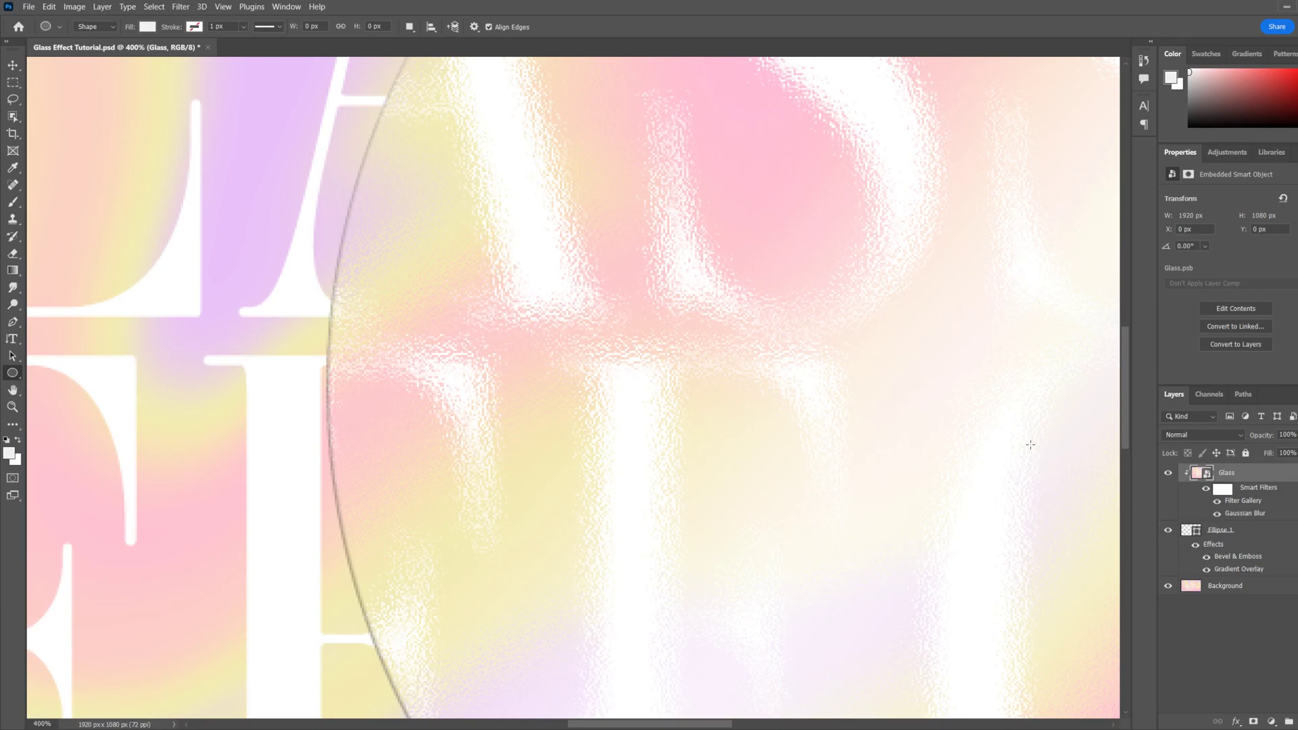
click(1168, 474)
click(1169, 474)
Step: Add 1.53% Gaussian monochromatic noise to the Glass layer
click(181, 7)
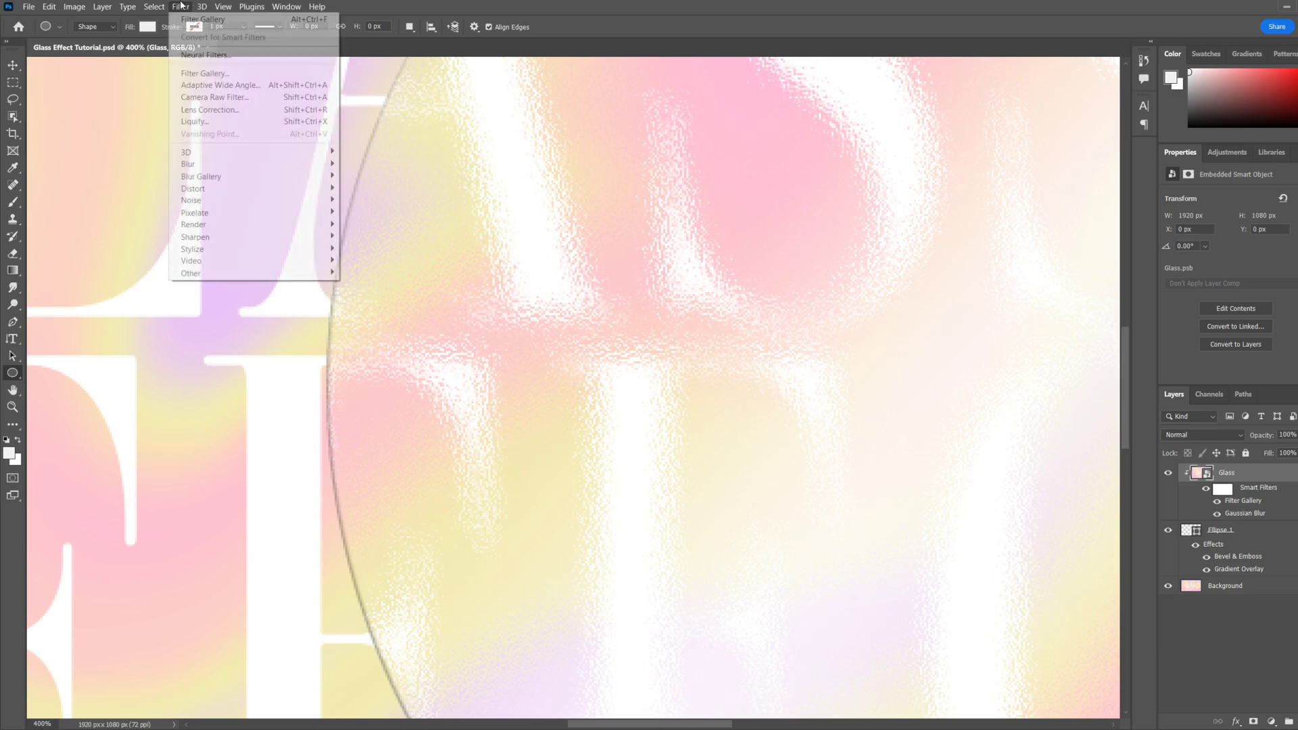
mouse_move(207, 199)
click(378, 198)
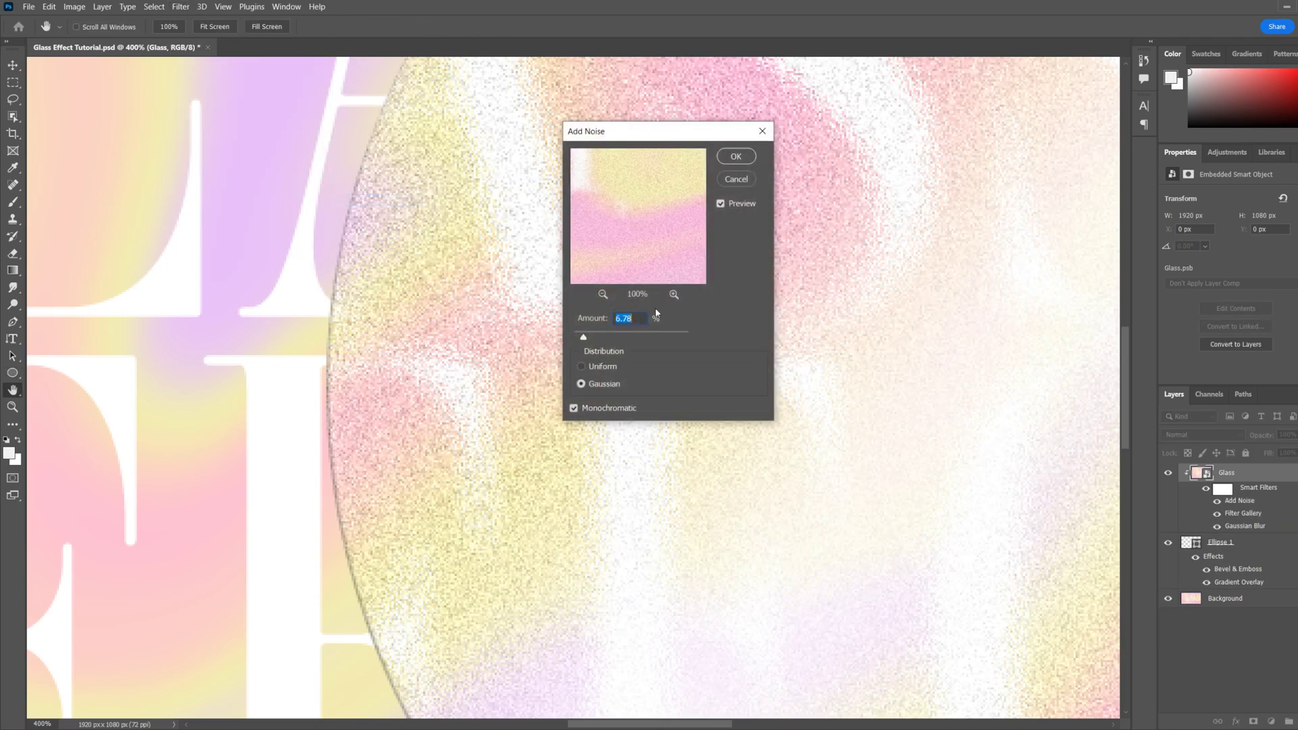
click(582, 368)
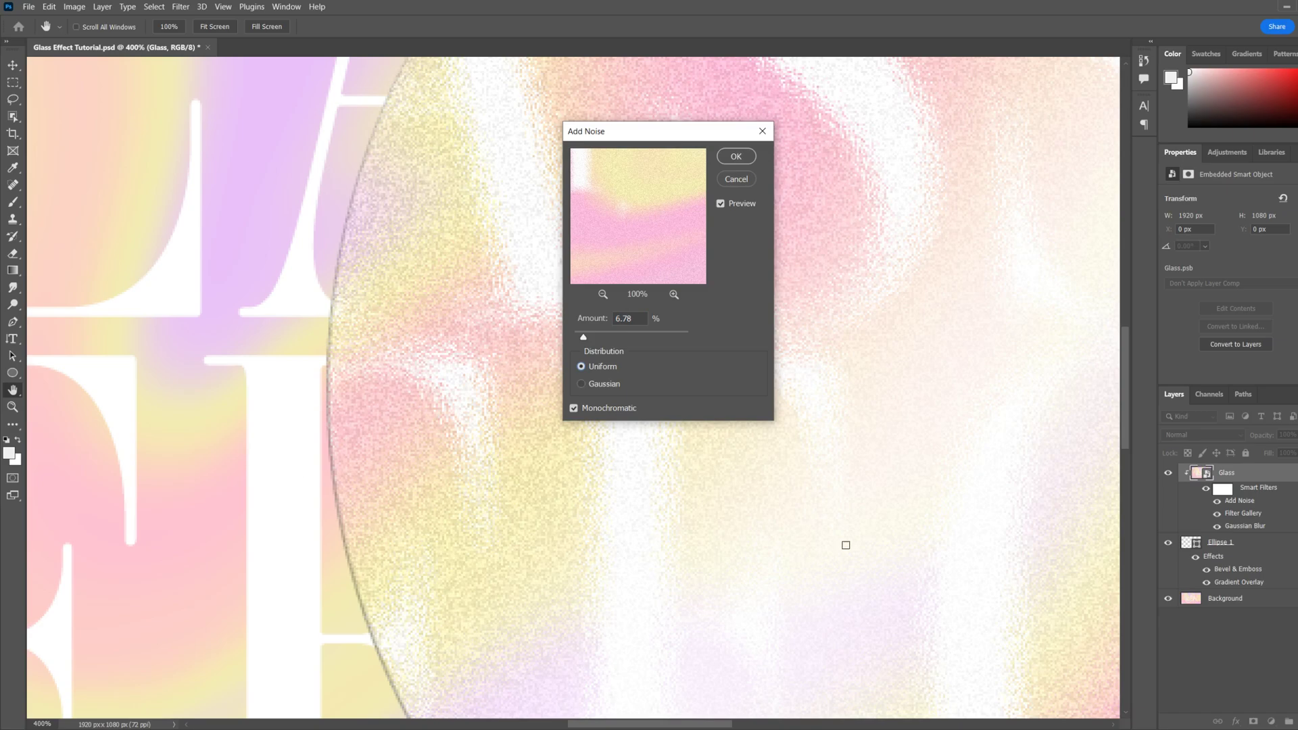
click(581, 385)
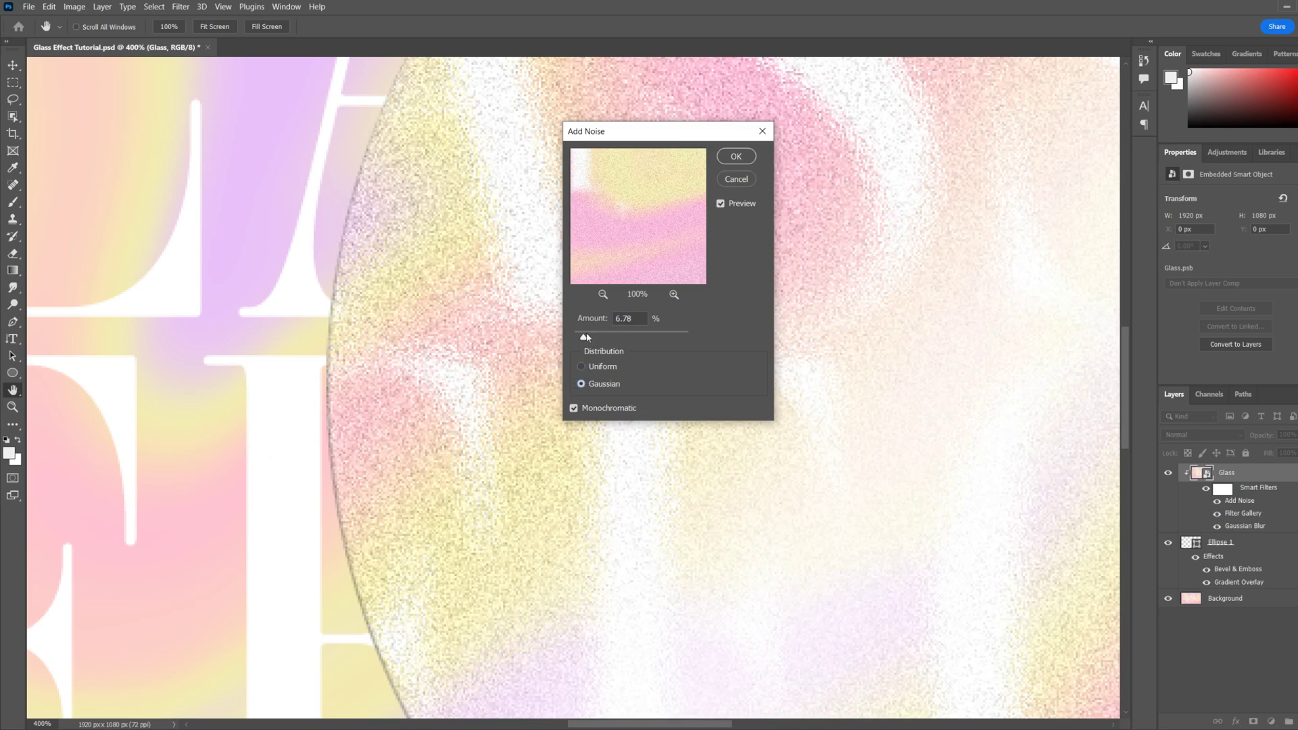
drag(586, 337, 576, 338)
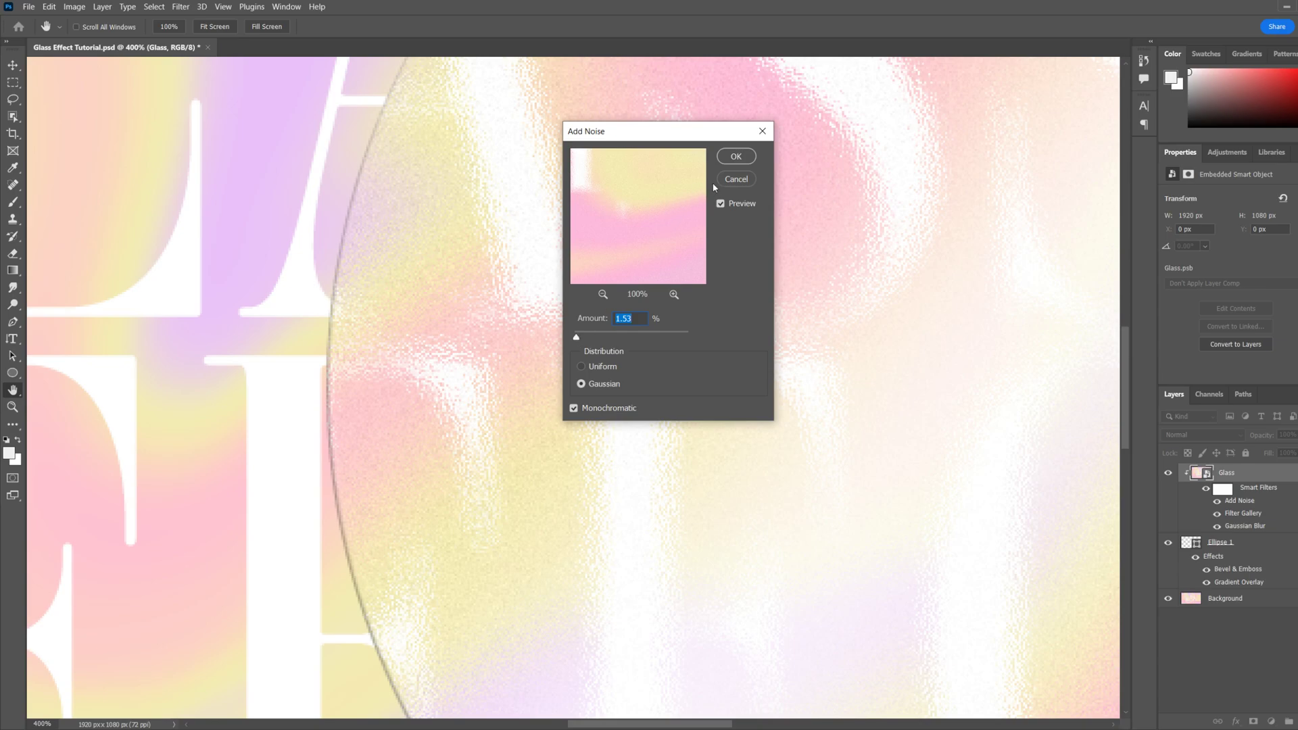
click(737, 158)
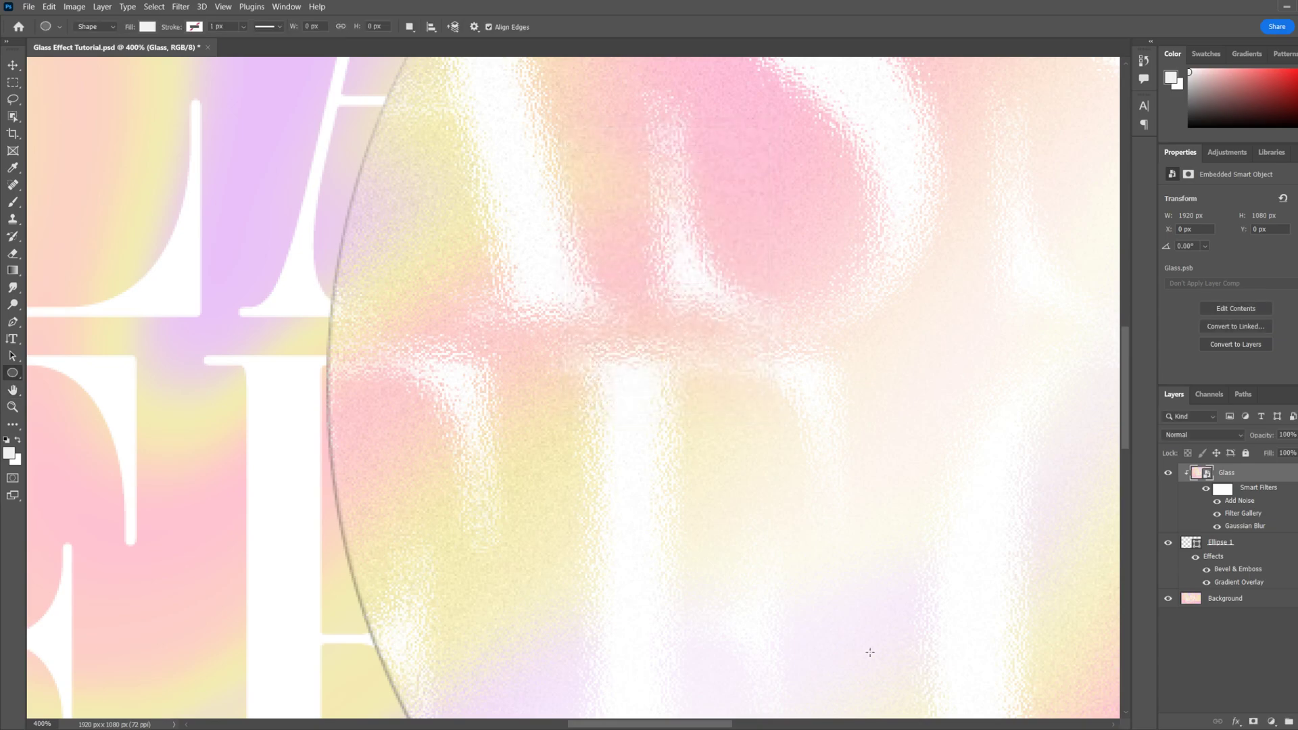
Step: Select the Ellipse 1 layer and zoom out to 100% to see the full composition
click(1258, 552)
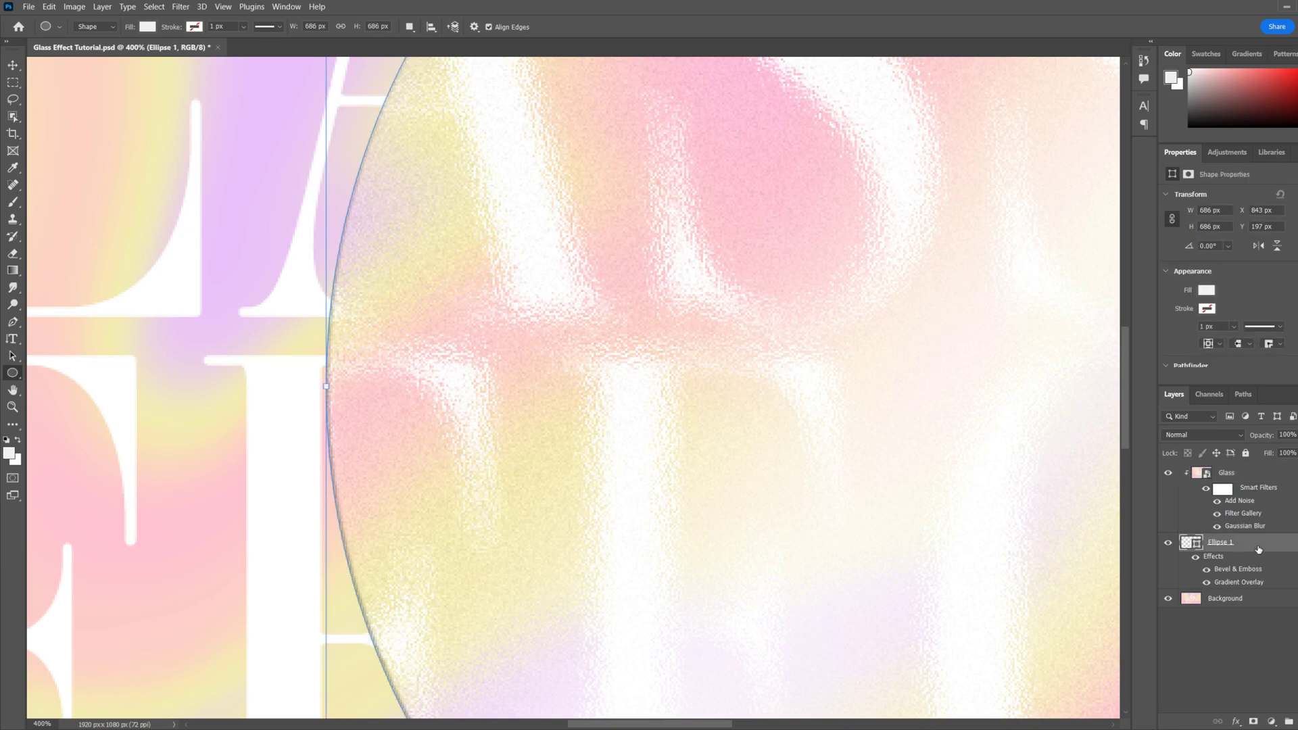
scroll(334, 384, up, 2)
scroll(335, 384, down, 1)
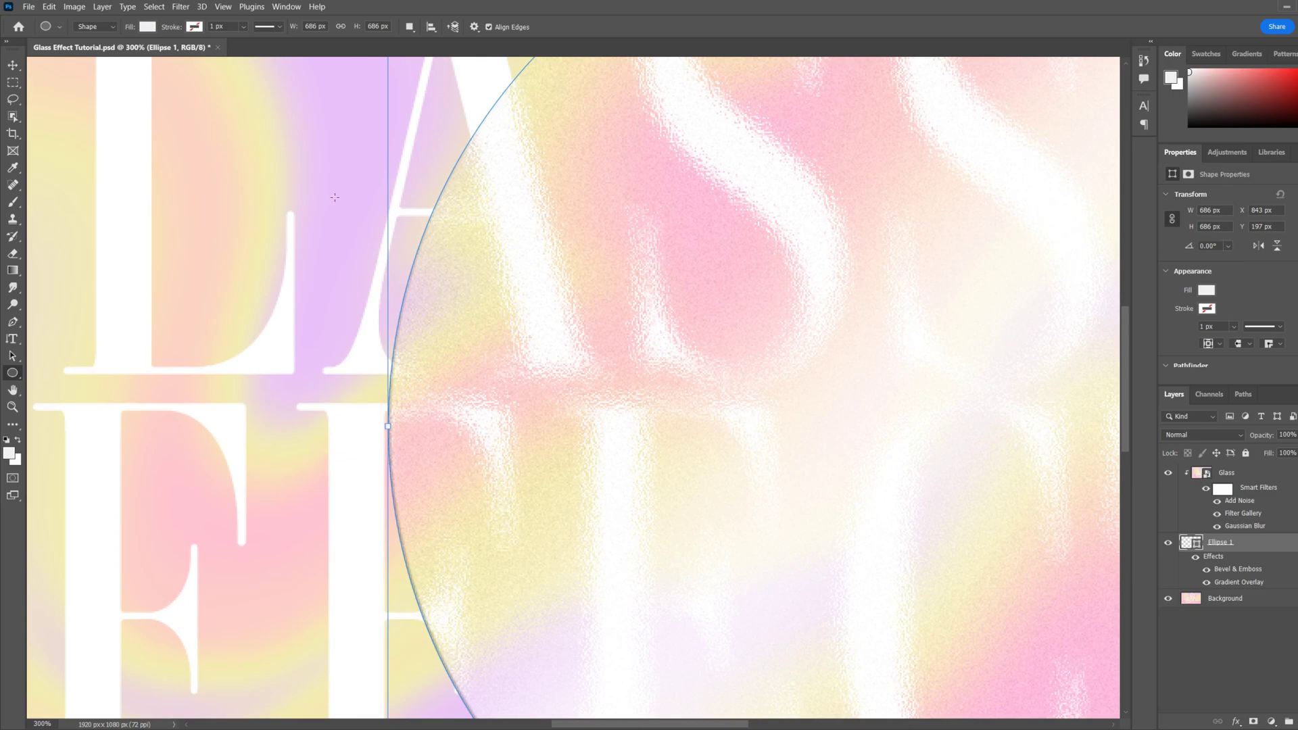
scroll(370, 365, down, 1)
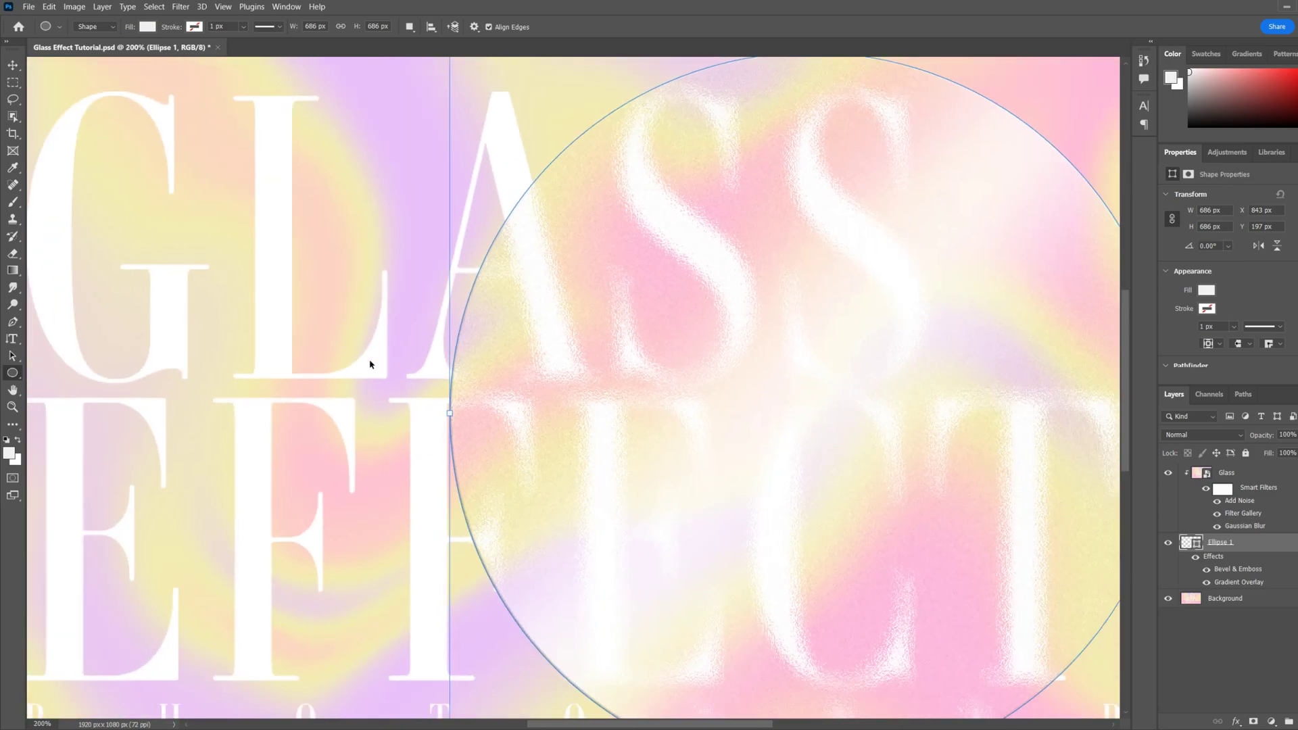
scroll(370, 365, down, 1)
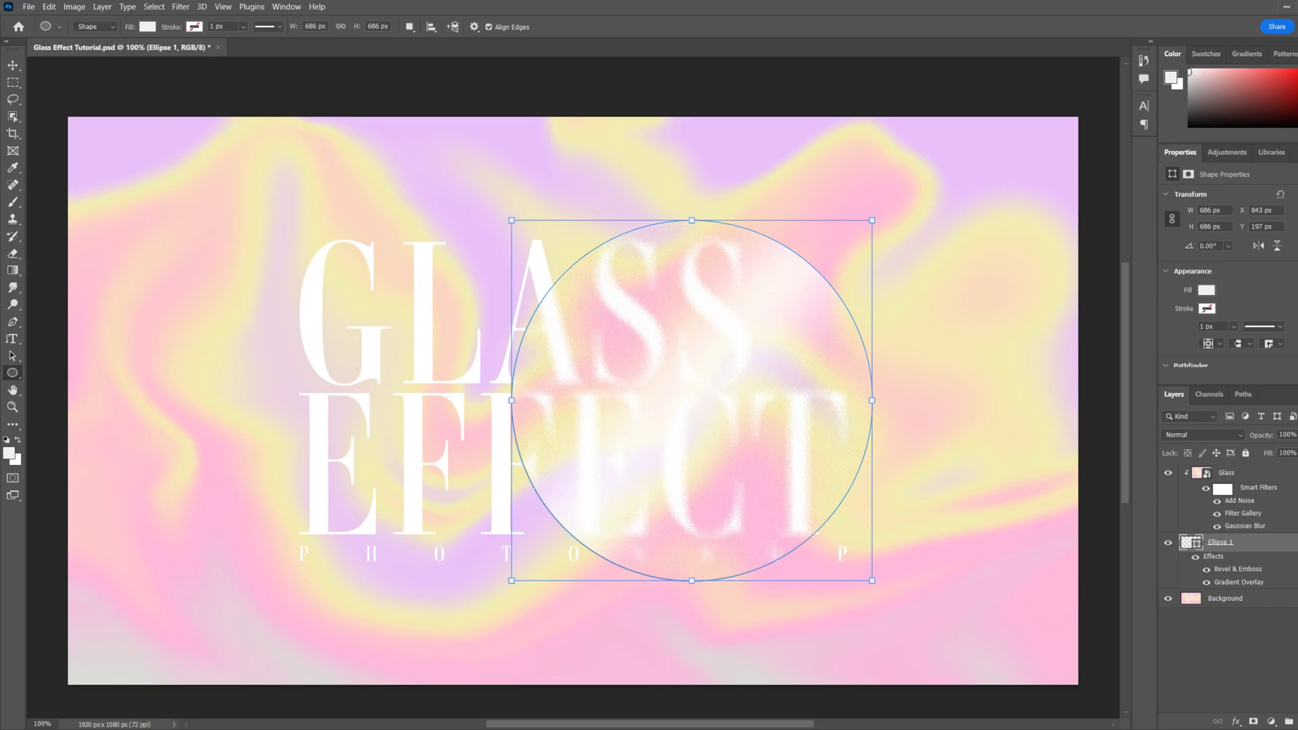
Step: Add an Outer Glow to Ellipse 1 with 20% opacity, 40% spread, 7% noise and 111 px size
click(1237, 722)
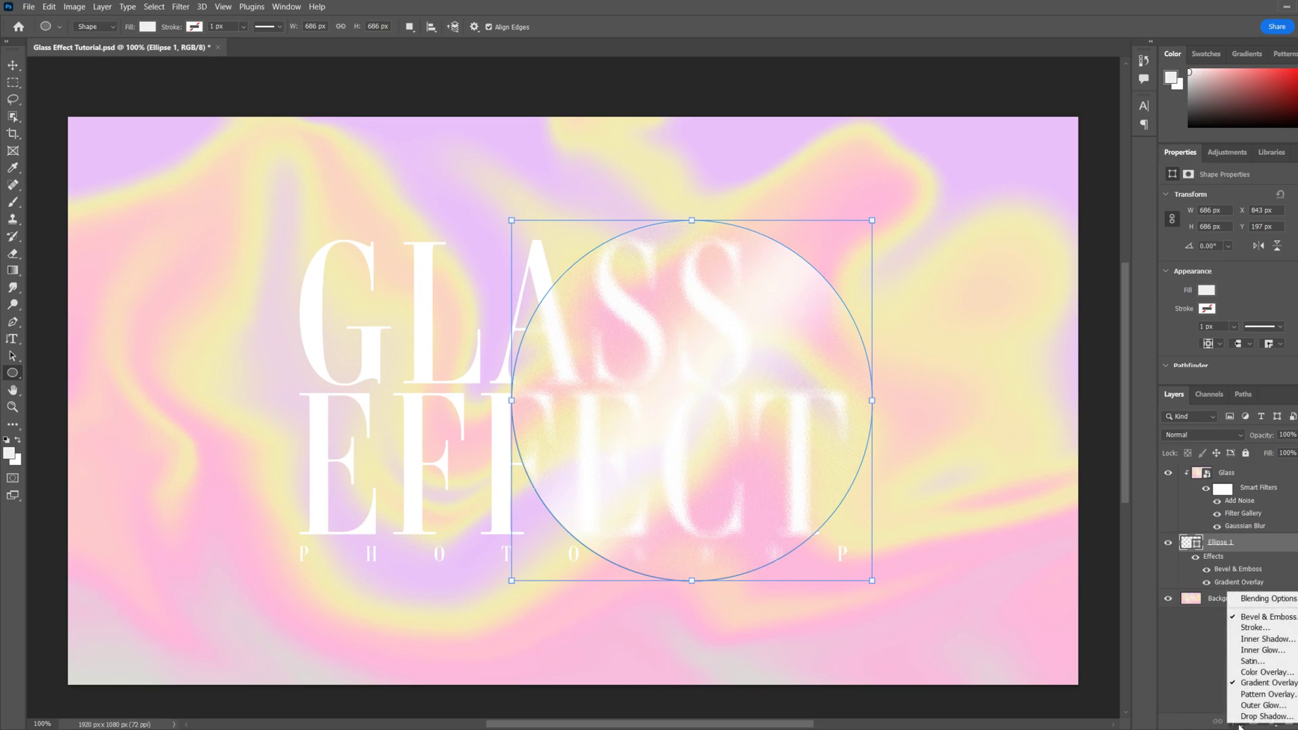
click(1262, 707)
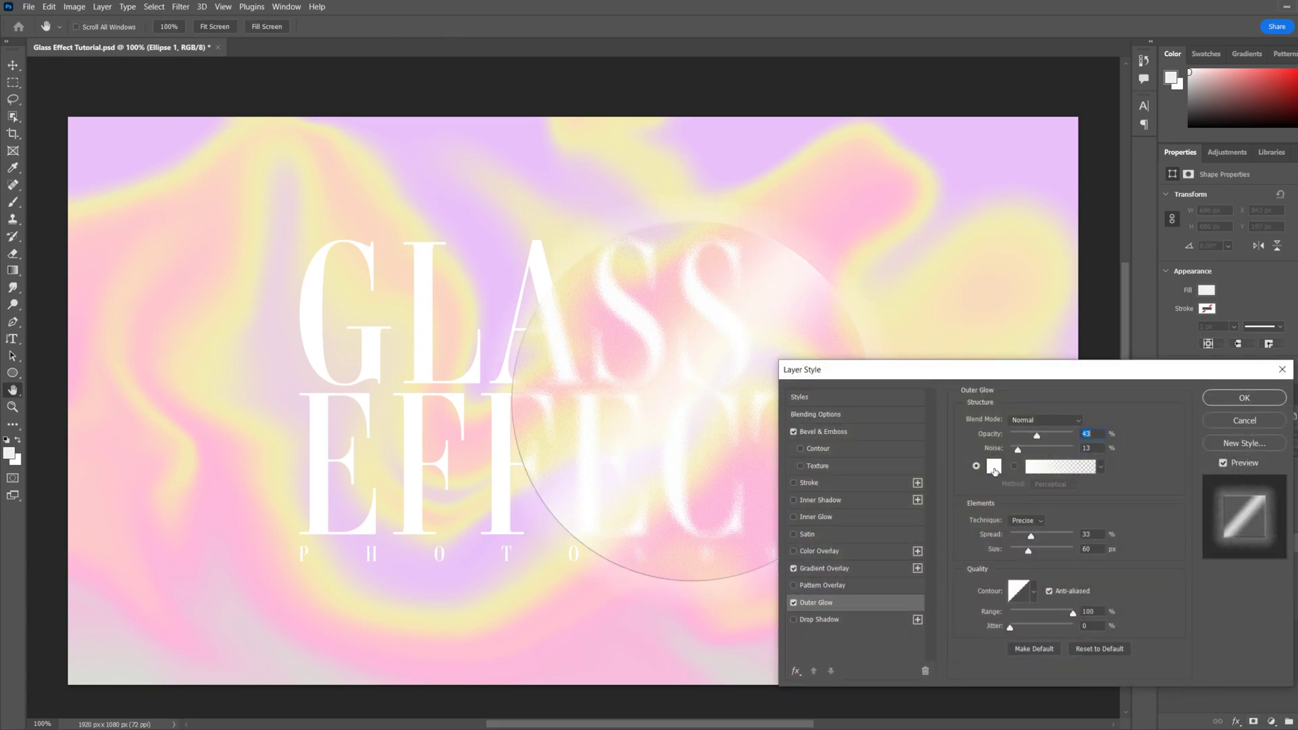
drag(1037, 436, 1014, 454)
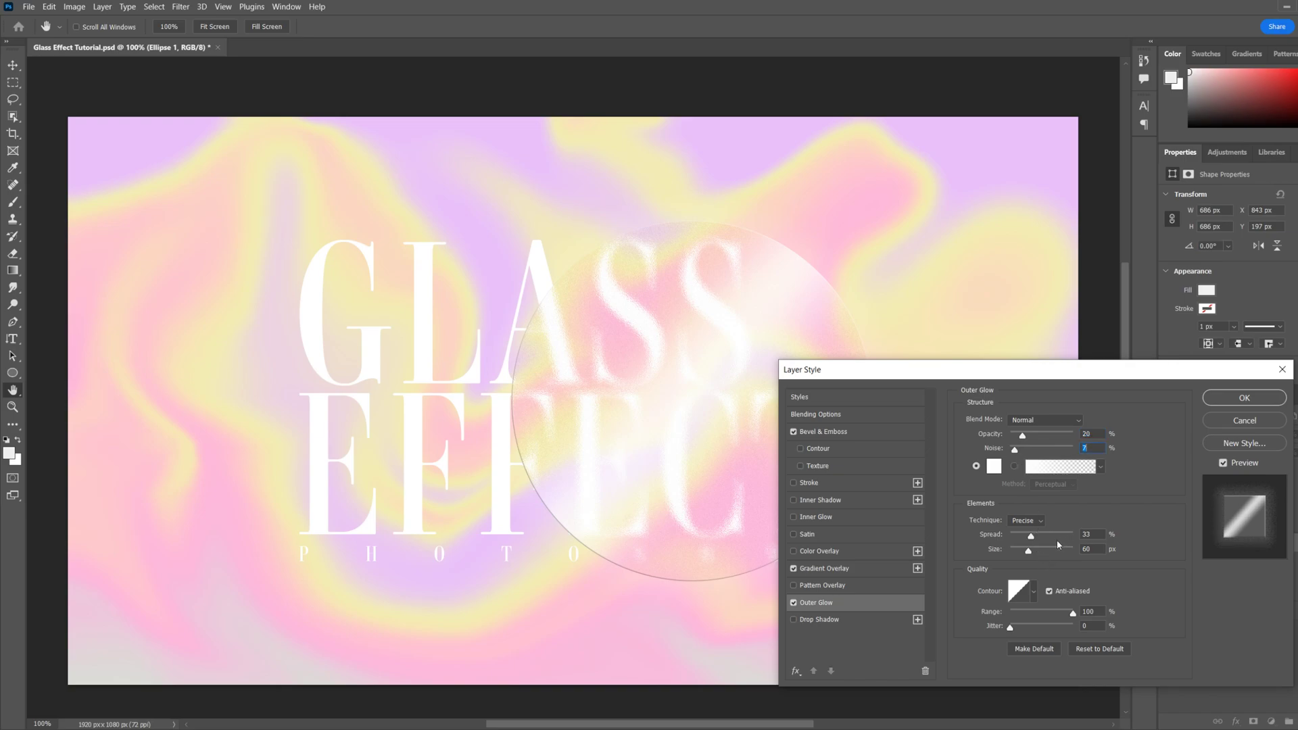
mouse_move(1035, 543)
mouse_down()
mouse_move(1056, 550)
mouse_move(1041, 551)
mouse_up()
click(794, 602)
click(794, 602)
click(794, 603)
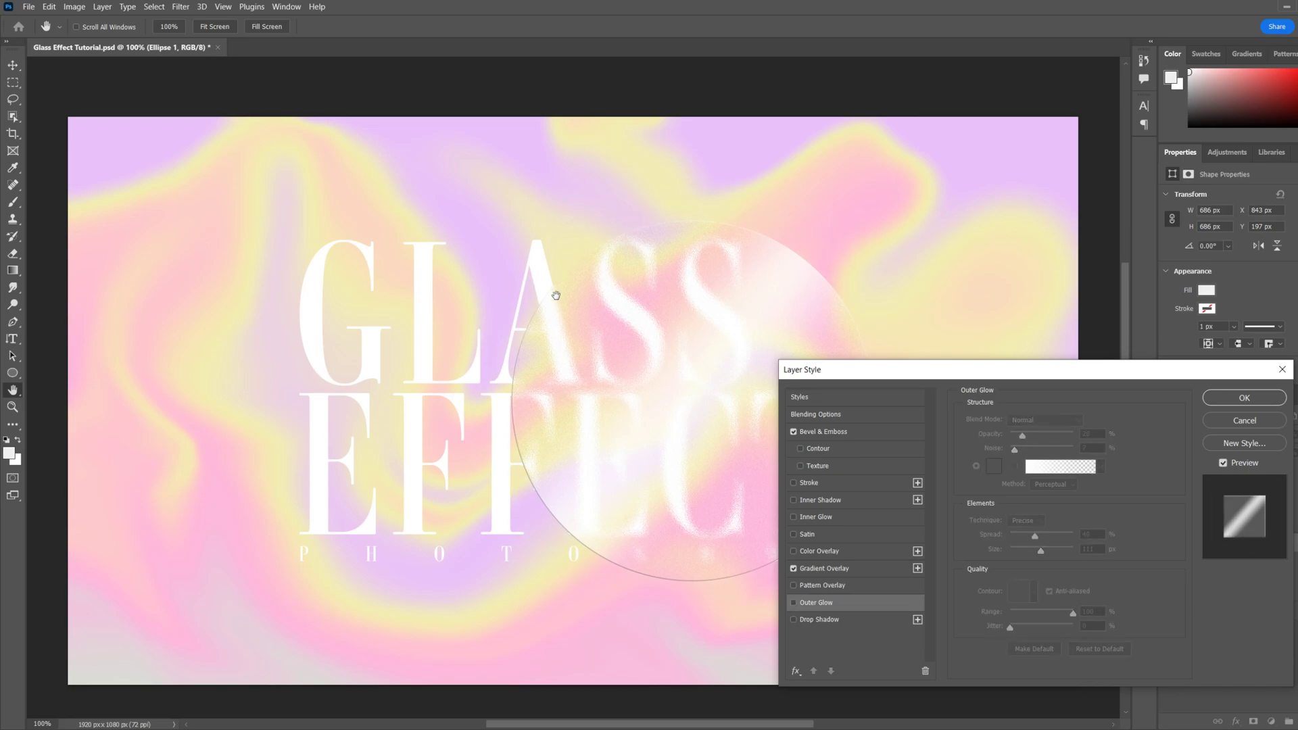
click(794, 603)
click(1221, 398)
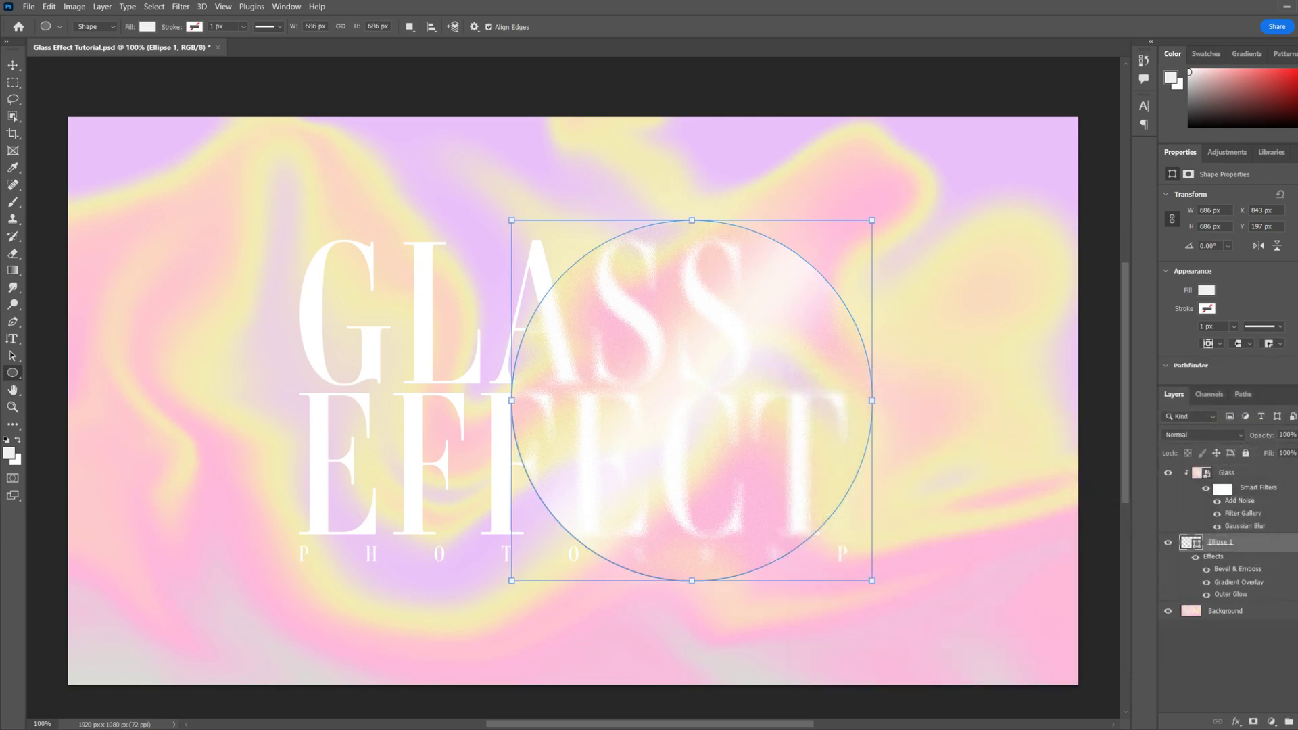